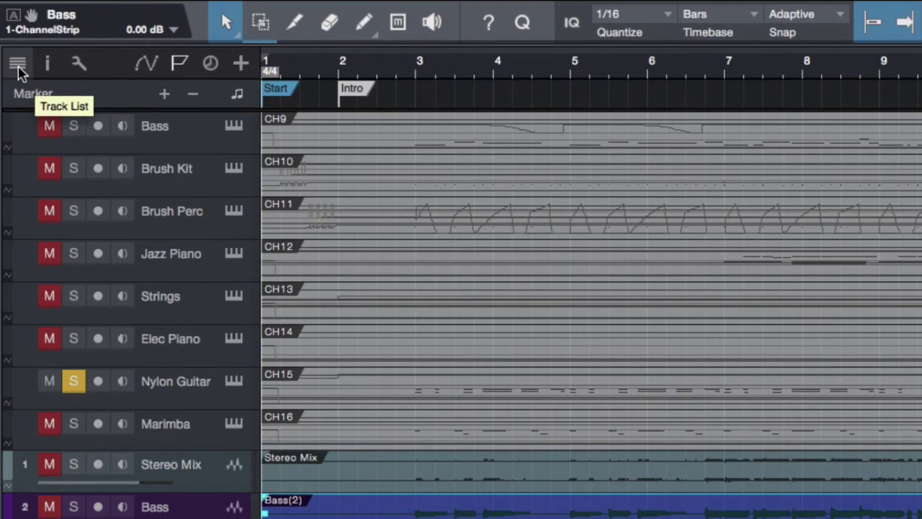
Hide the Bass and Stereo Mix tracks using the Track List visibility toggles.
left_click(18, 67)
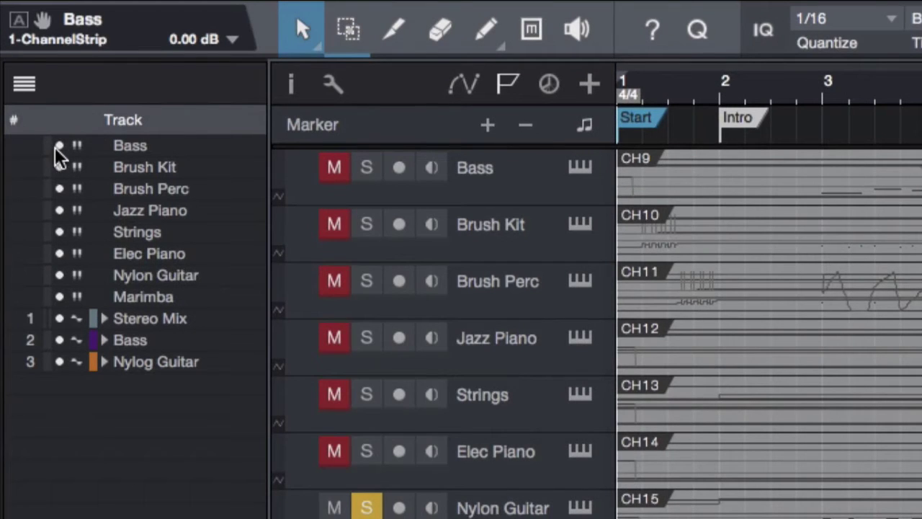
left_click(60, 147)
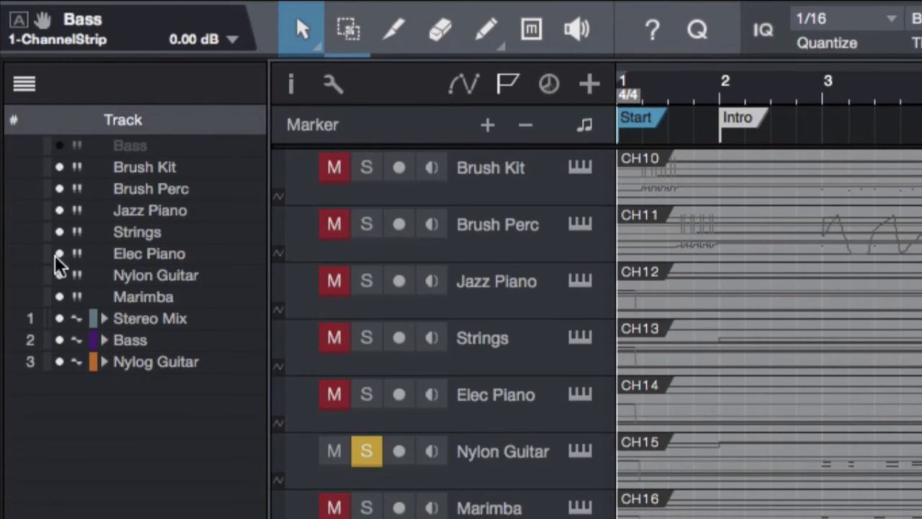
left_click(60, 319)
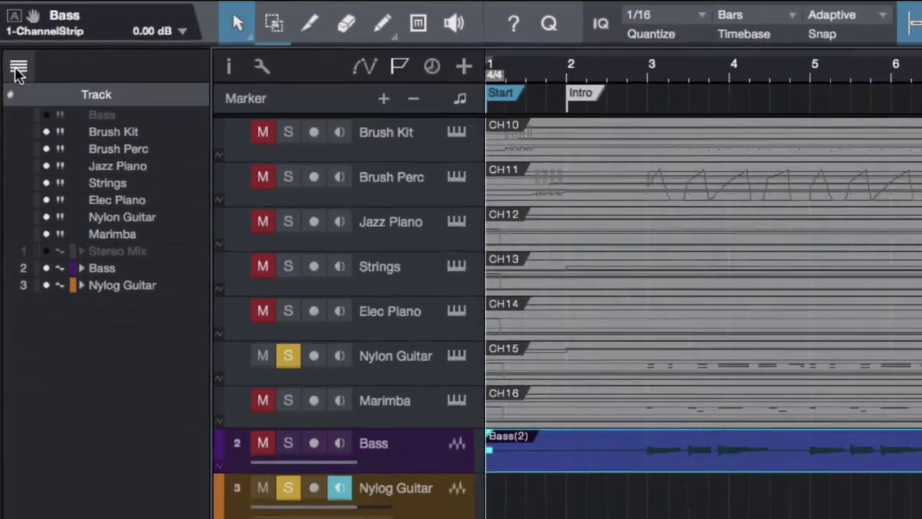
left_click(24, 85)
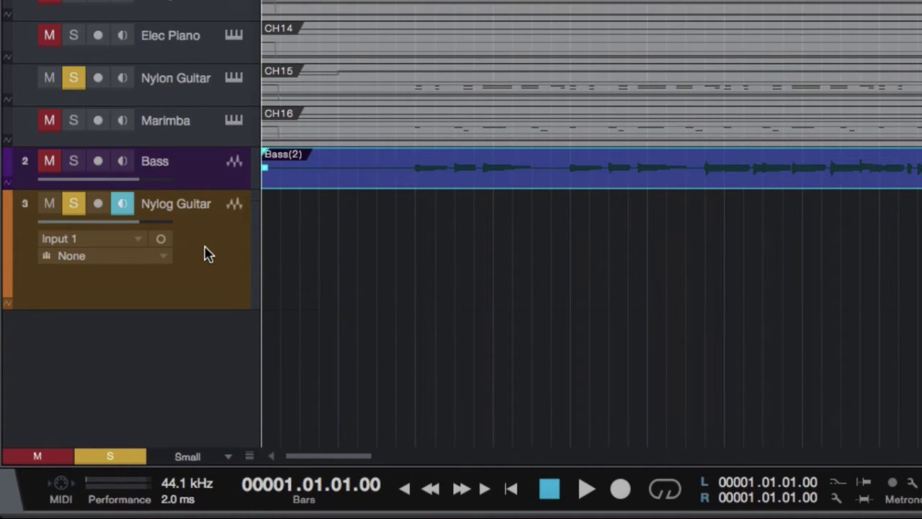
Rename track 3 from 'Nylog Guitar' to 'Nylon Guitar'.
left_click(167, 208)
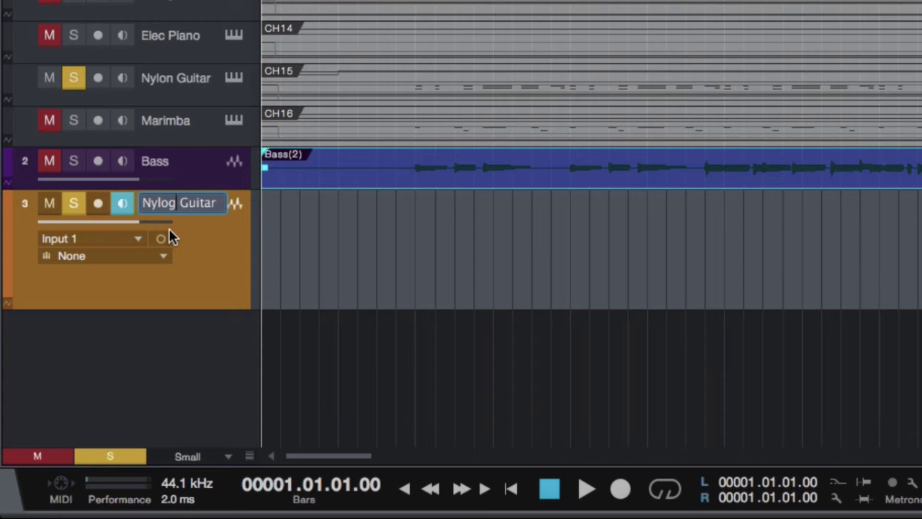
key("BackSpace")
type("n")
key("Return")
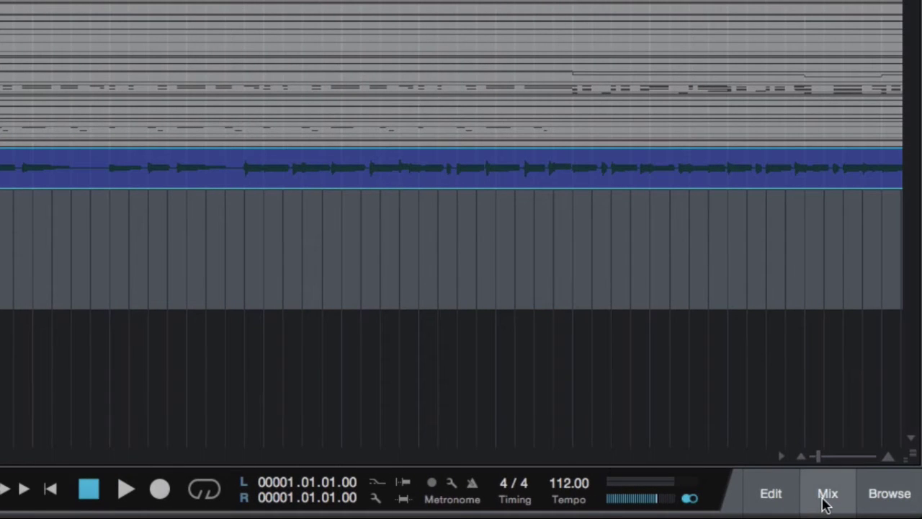
Open the mix console and show the Input 1 channel beside Bass and Nylon Guitar.
left_click(827, 506)
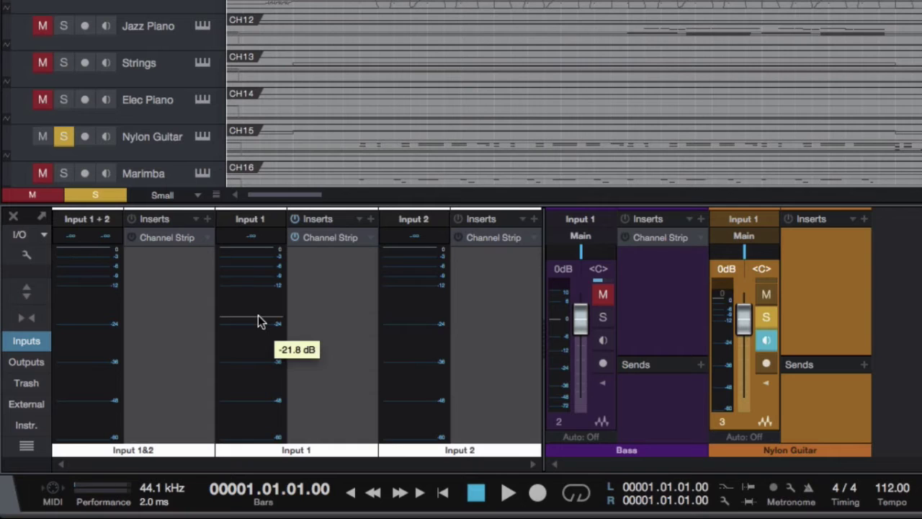
mouse_move(423, 337)
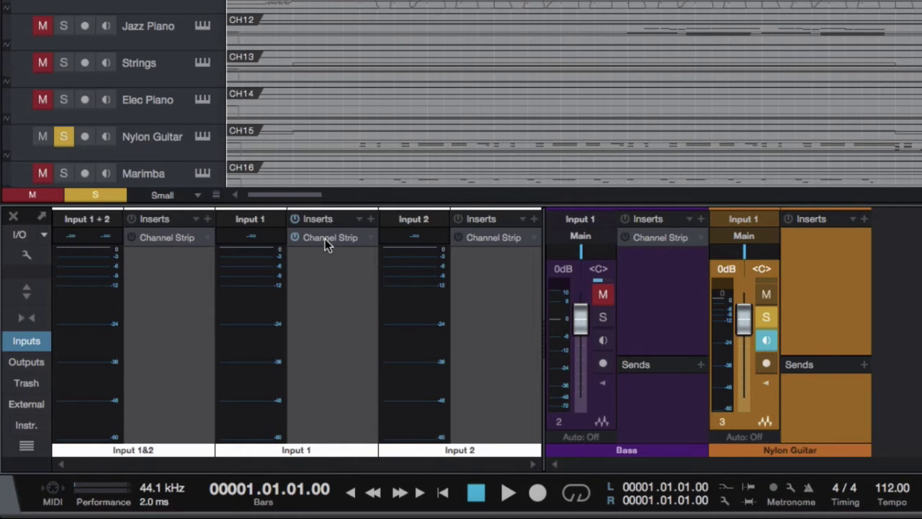
scroll(369, 160, "down", 5)
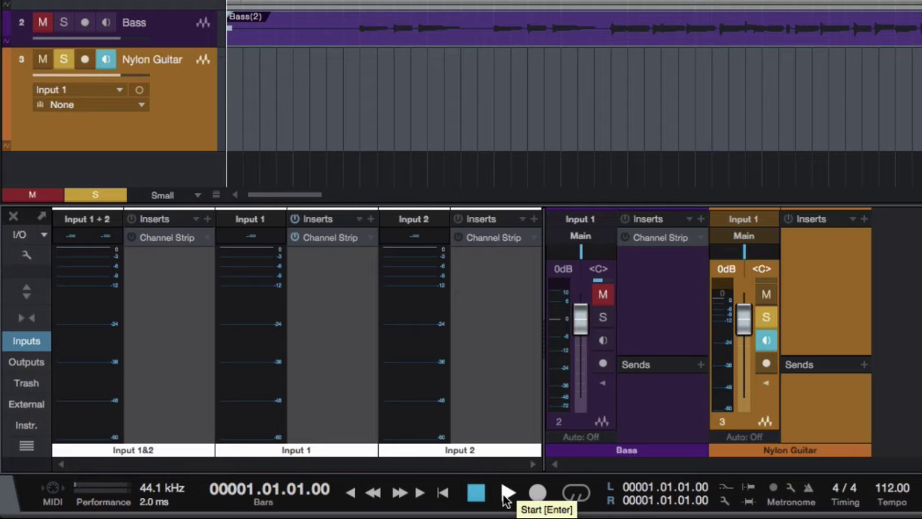
Play the song and reset the Input 1 peak readout, which settles at -2.55 dB.
left_click(508, 494)
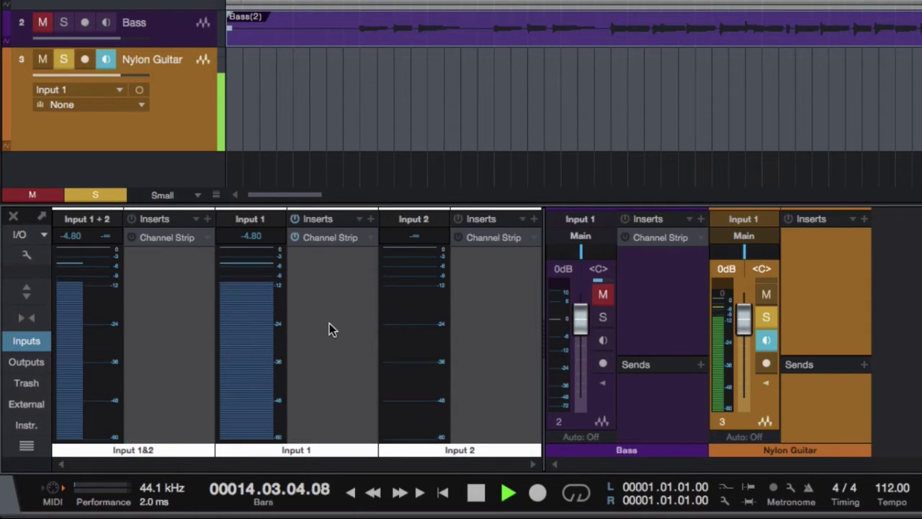
left_click(251, 318)
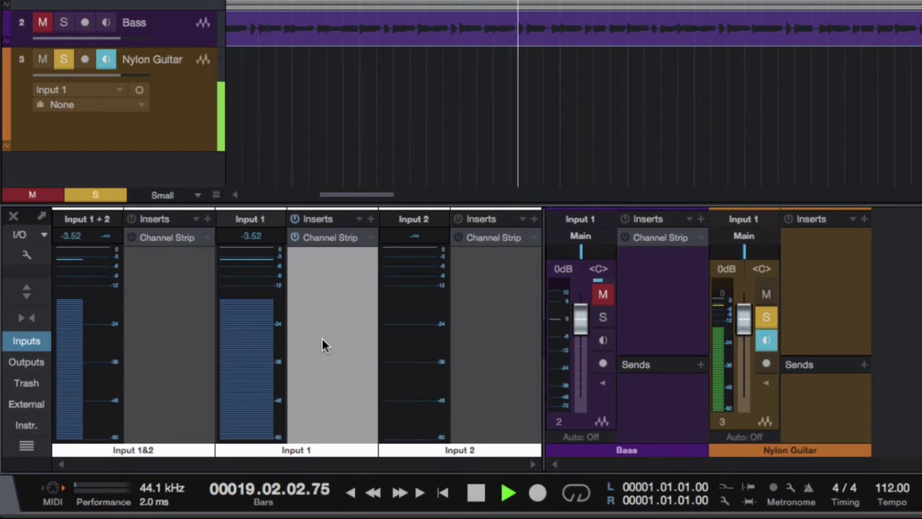
left_click(251, 322)
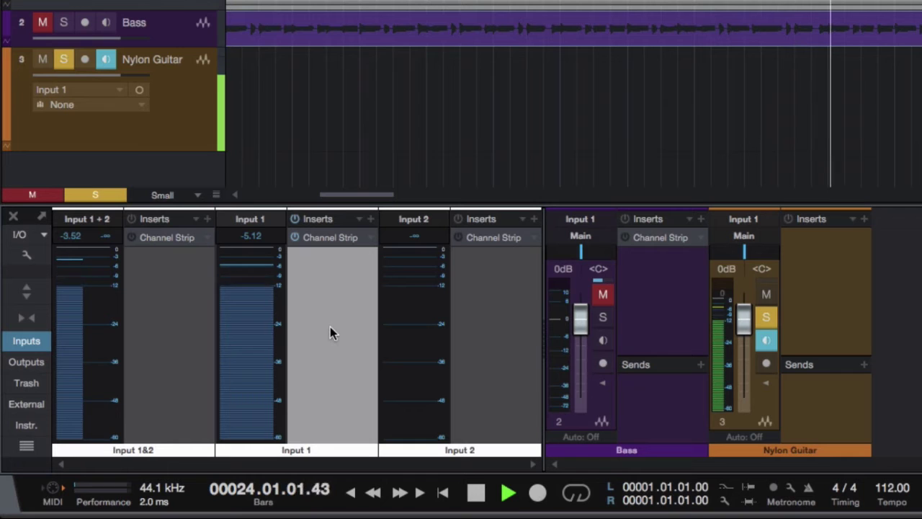
mouse_move(251, 321)
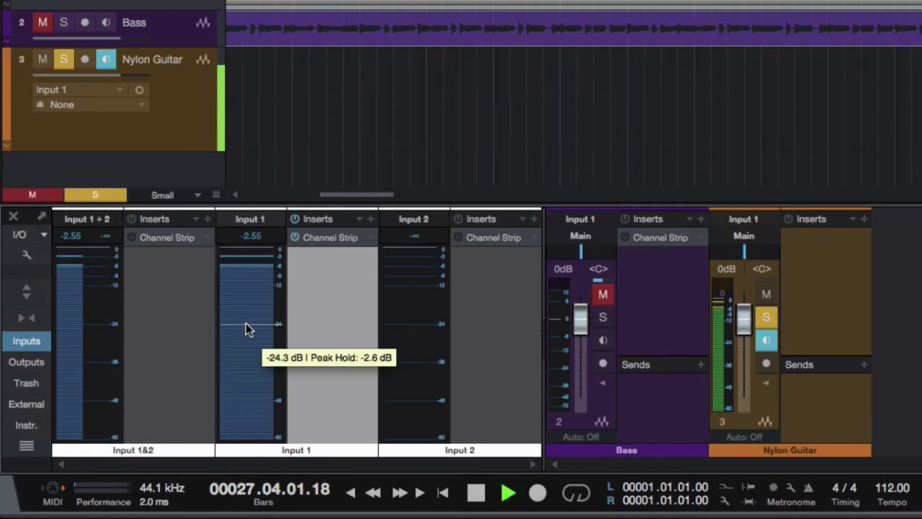
mouse_move(259, 293)
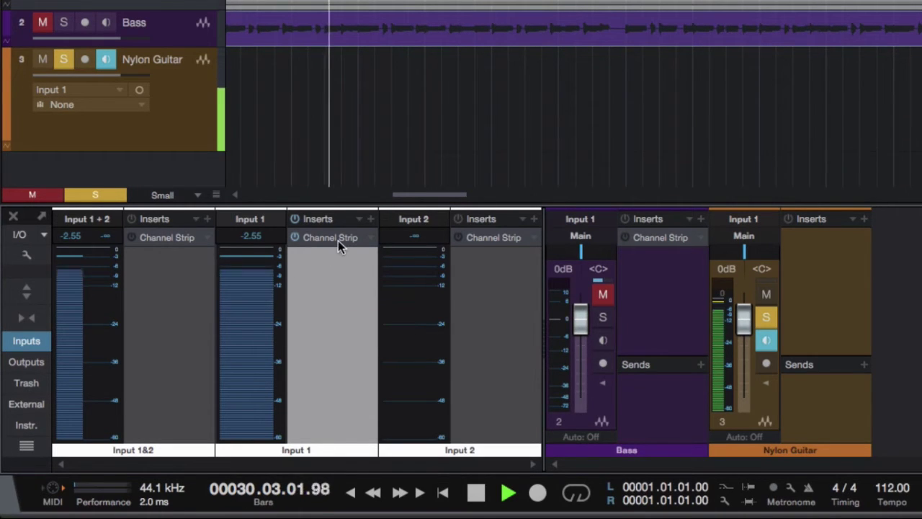
Re-enable peak hold on the Input 1 meter with a 15 s hold length.
right_click(251, 245)
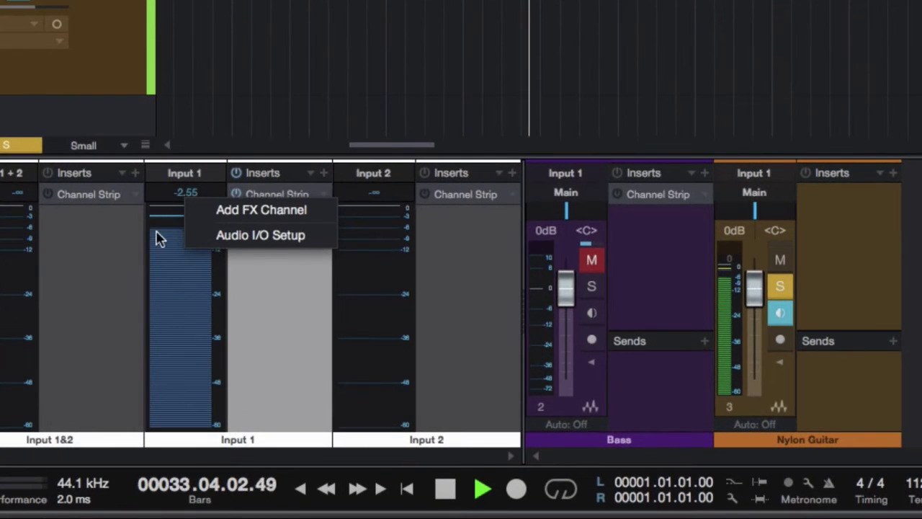
left_click(167, 231)
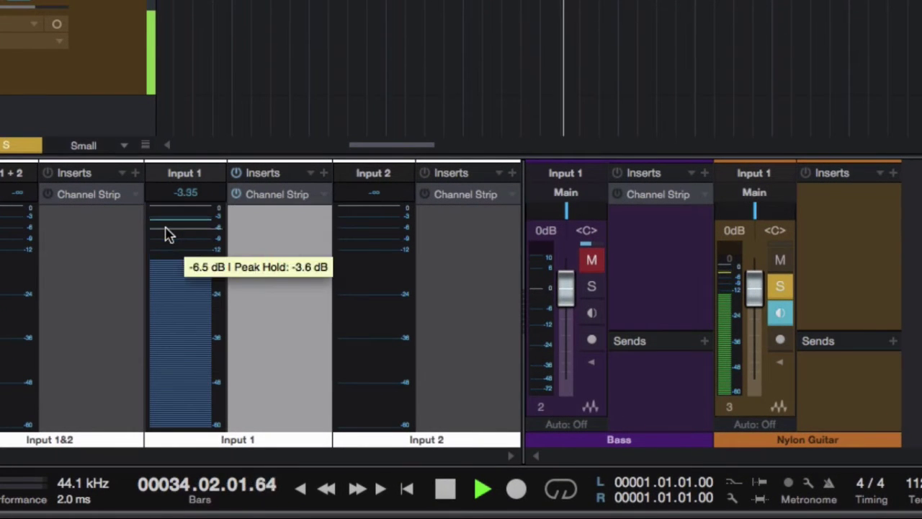
right_click(180, 245)
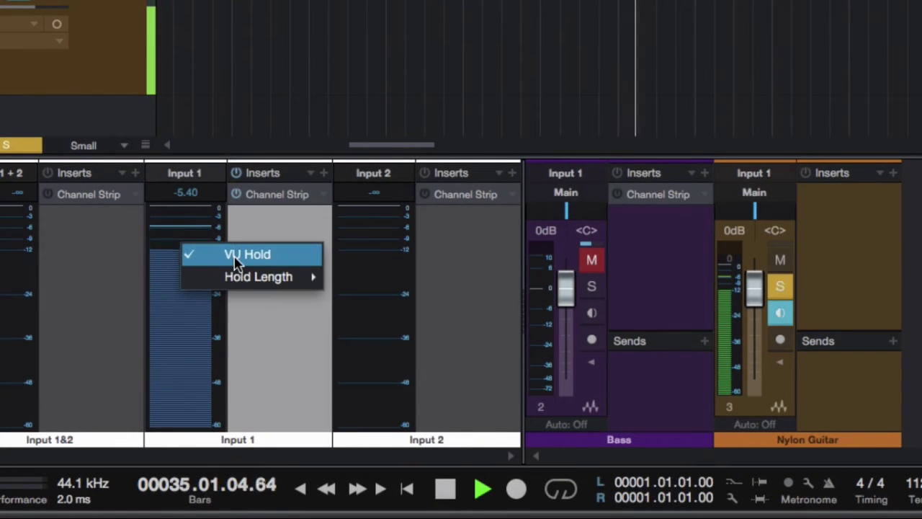
left_click(195, 261)
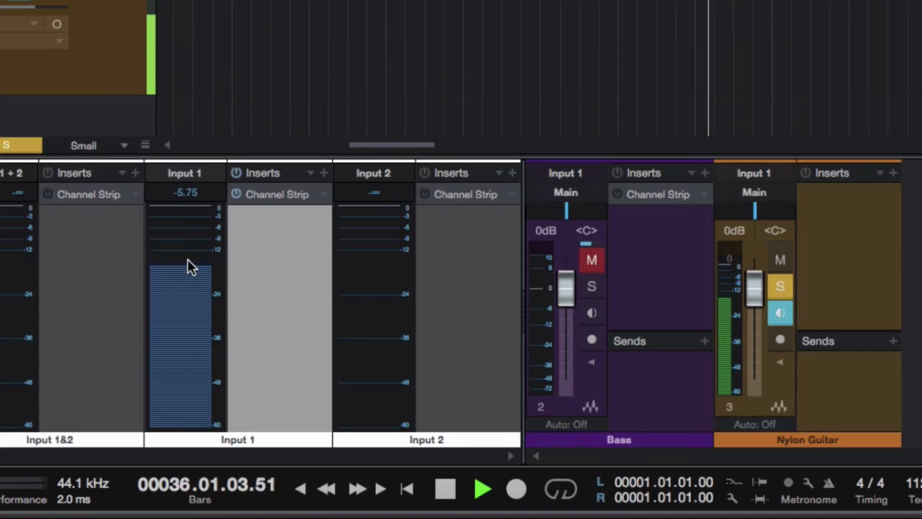
mouse_move(189, 263)
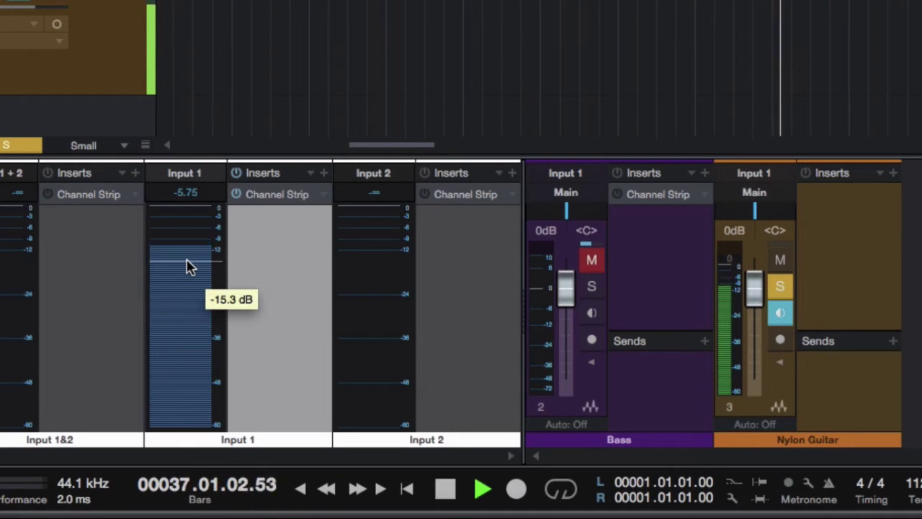
right_click(188, 265)
left_click(211, 276)
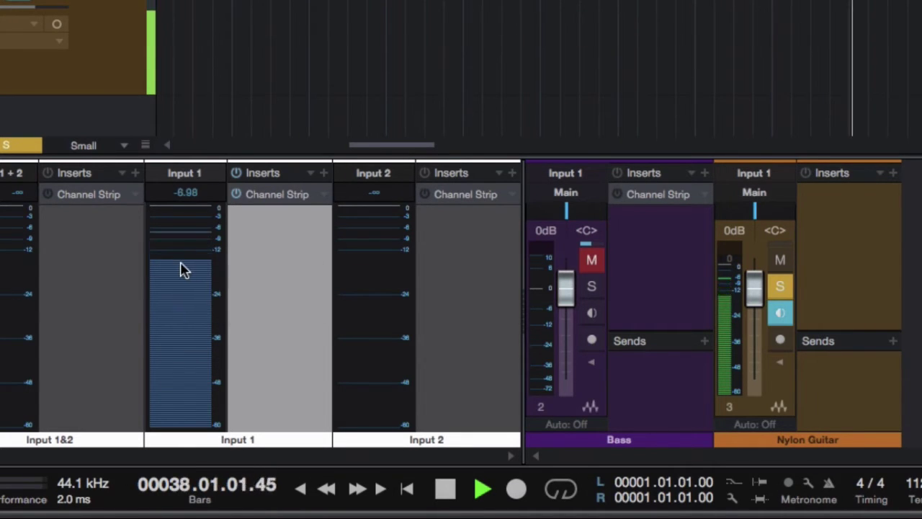
right_click(182, 266)
mouse_move(234, 304)
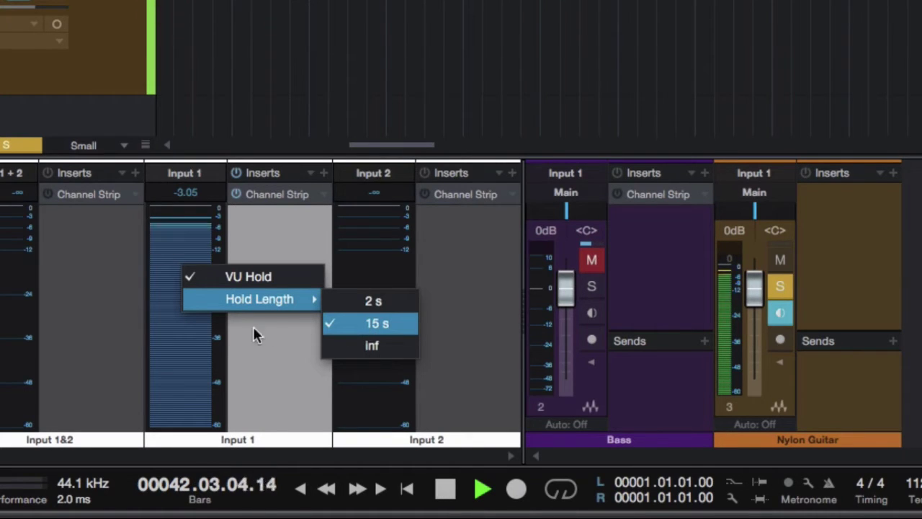
left_click(189, 333)
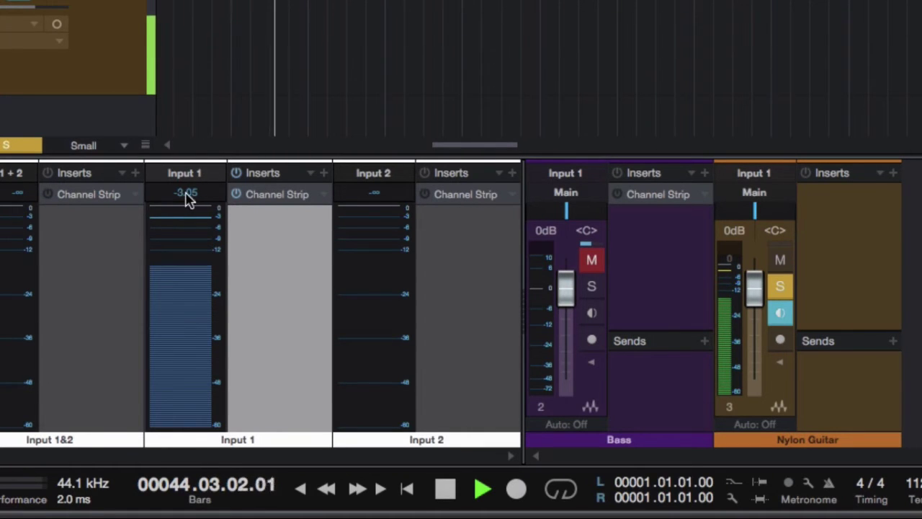
mouse_move(183, 305)
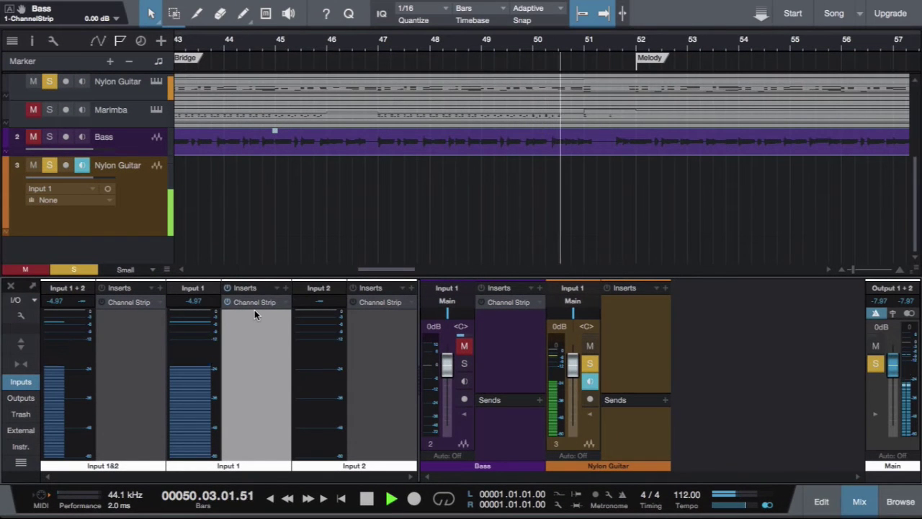
Add a Channel Strip to Input 1 with low cut at 90.6 Hz, and shift its editor left.
left_click(253, 303)
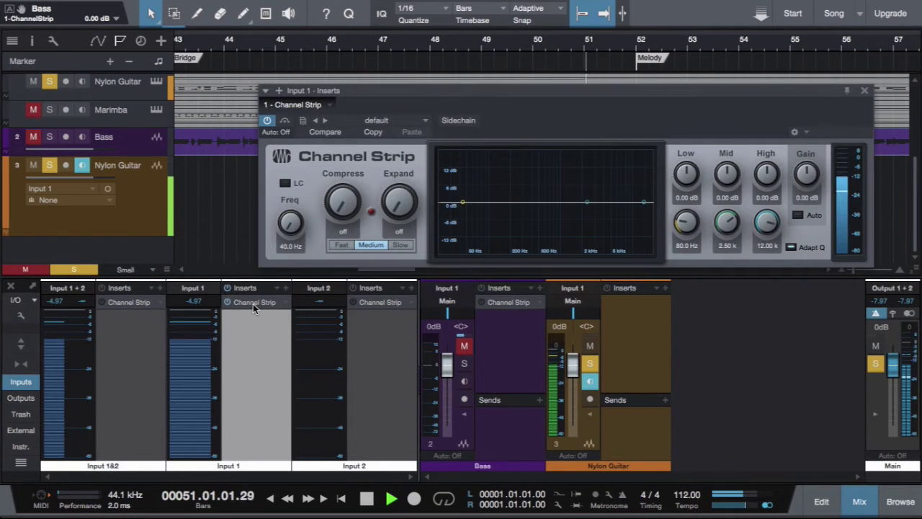
left_click(284, 184)
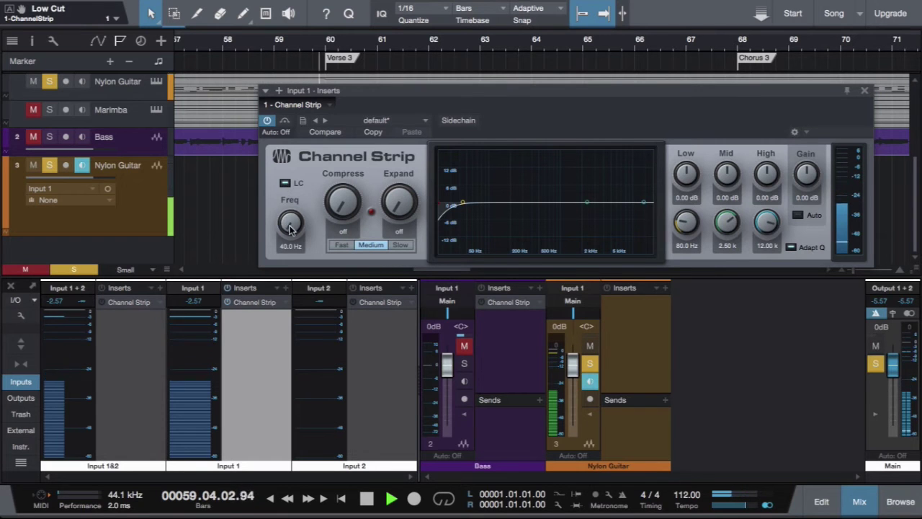
left_click_drag(290, 219, 292, 172)
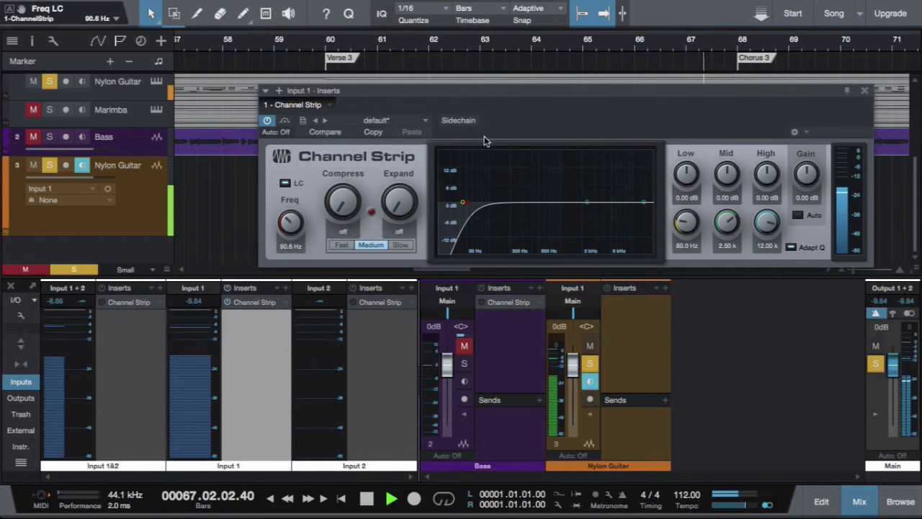
left_click_drag(529, 91, 493, 90)
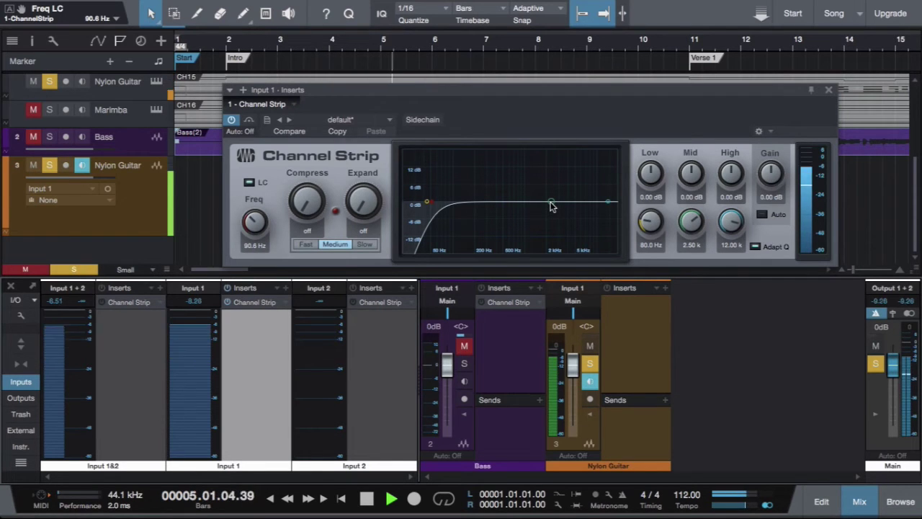
Disable Adapt Q, cut mids -3.29 dB at 308 Hz, and boost low shelf +2.16 dB at 110 Hz.
left_click(756, 248)
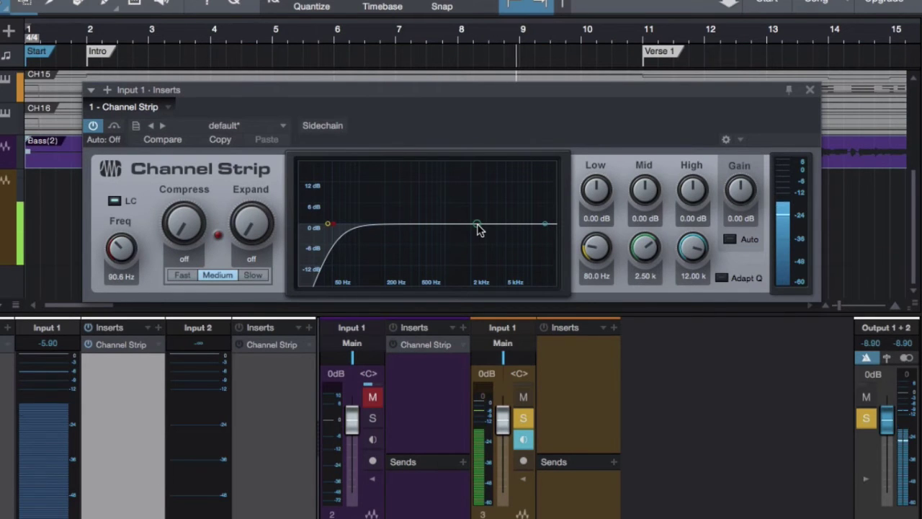
left_click_drag(478, 225, 387, 164)
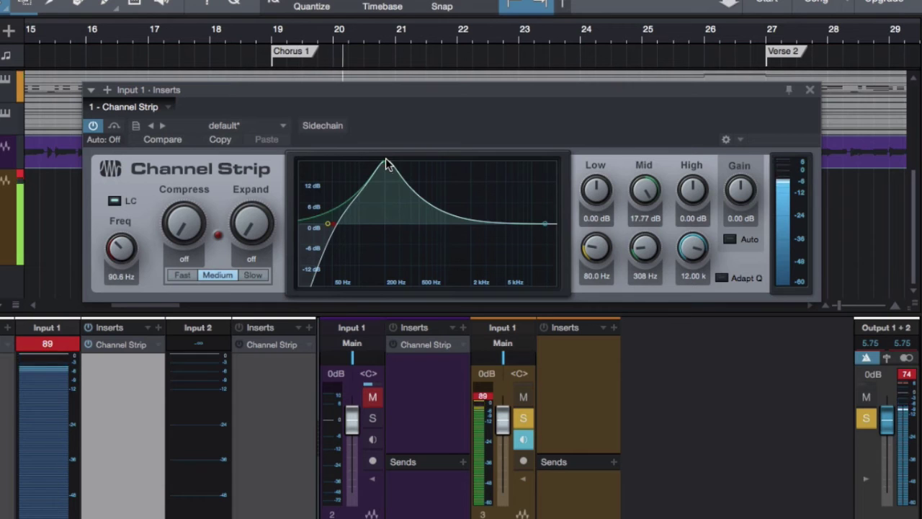
left_click_drag(637, 189, 644, 281)
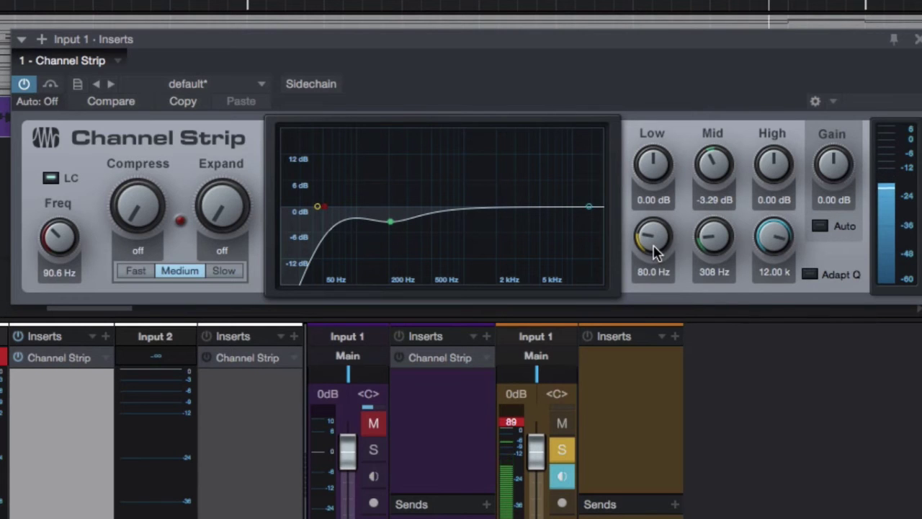
left_click_drag(650, 240, 650, 225)
left_click_drag(644, 167, 644, 157)
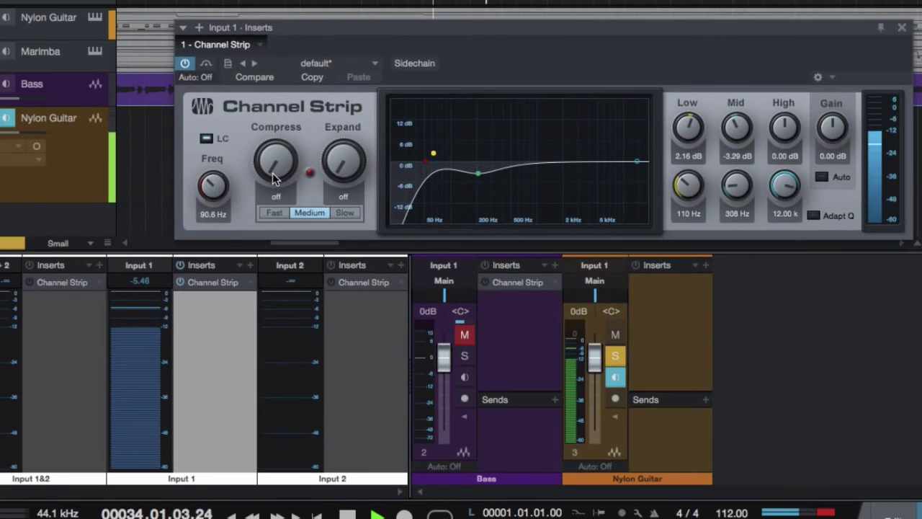
Set the Channel Strip compressor to 44% with Fast response.
left_click_drag(276, 176, 275, 105)
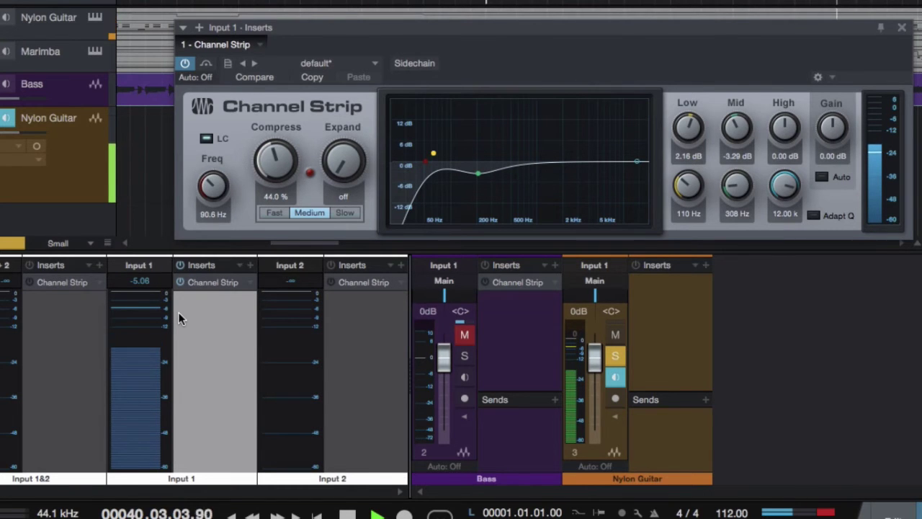
left_click(274, 212)
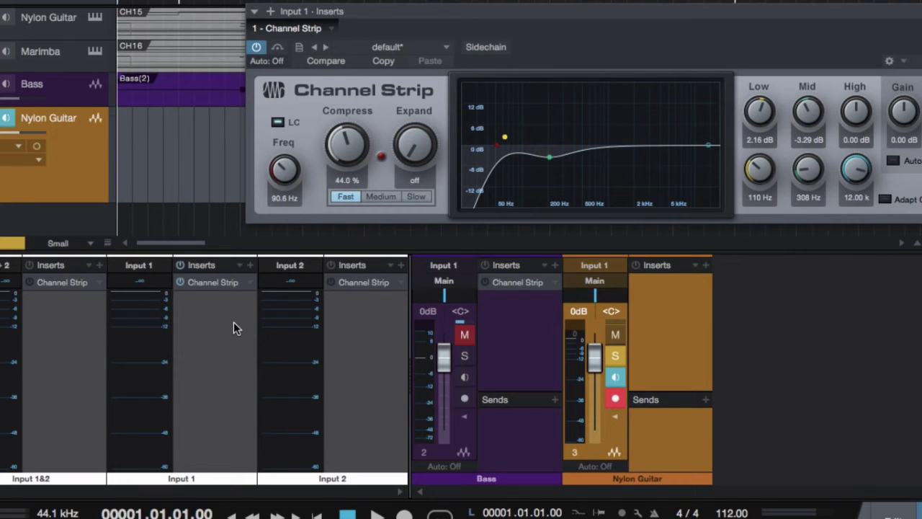
Insert a second PreSonus Channel Strip on Input 1, open its flat EQ, and restart playback.
left_click(251, 265)
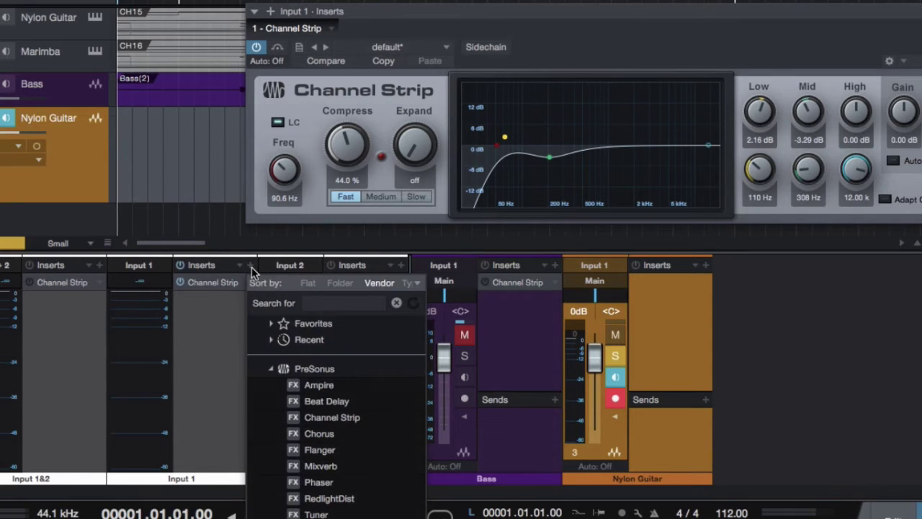
left_click(333, 417)
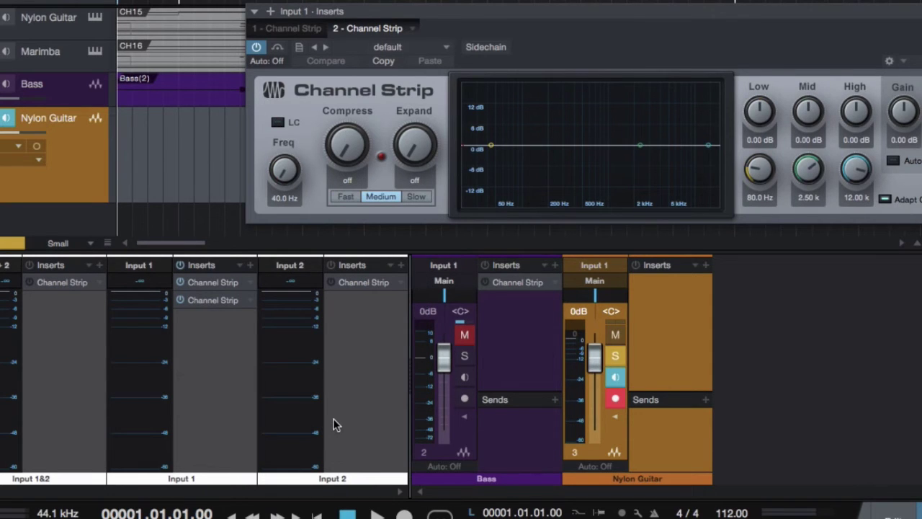
left_click(208, 282)
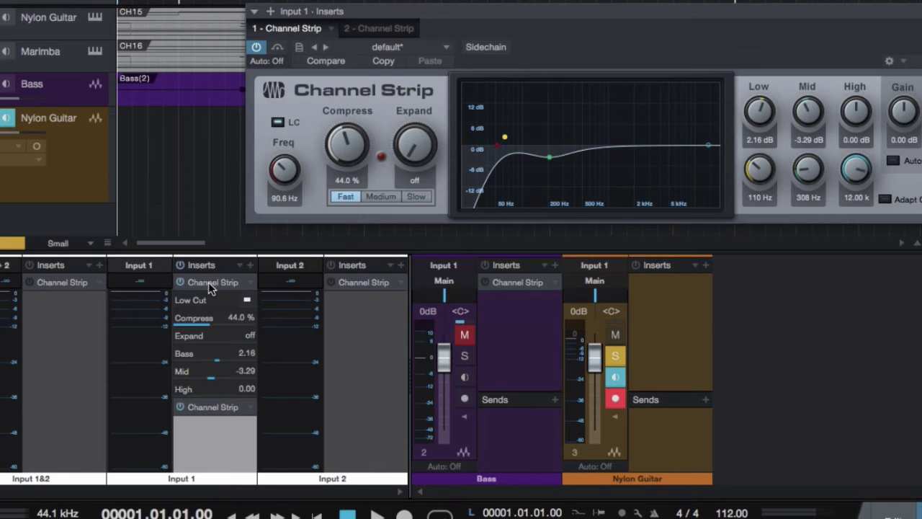
left_click(209, 282)
left_click(209, 282)
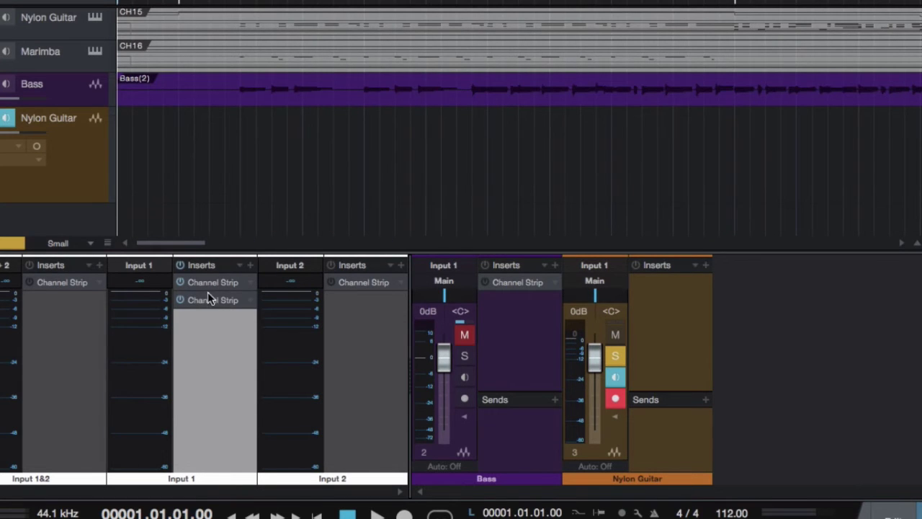
left_click(208, 301)
left_click(208, 301)
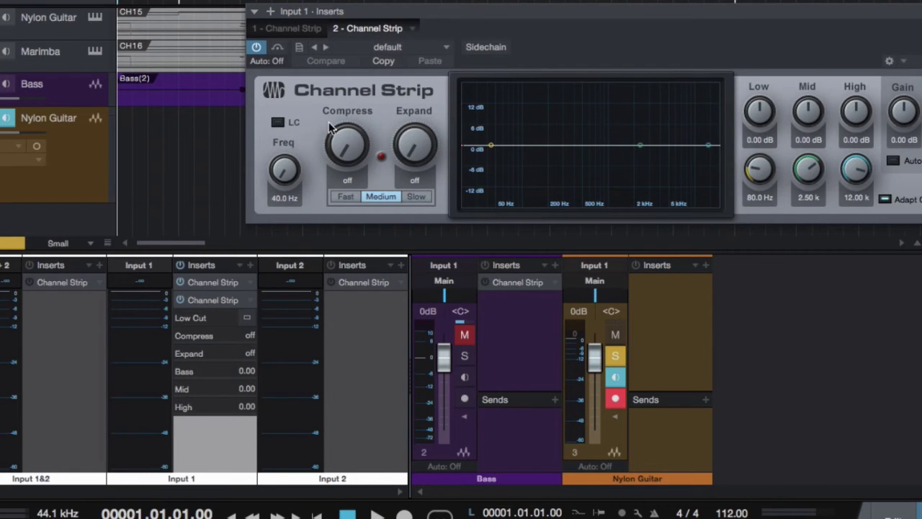
left_click(212, 300)
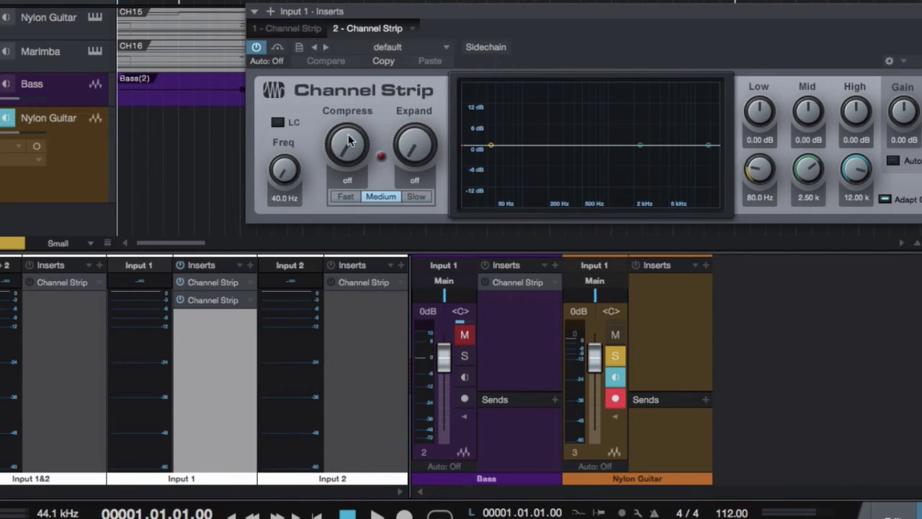
left_click(643, 146)
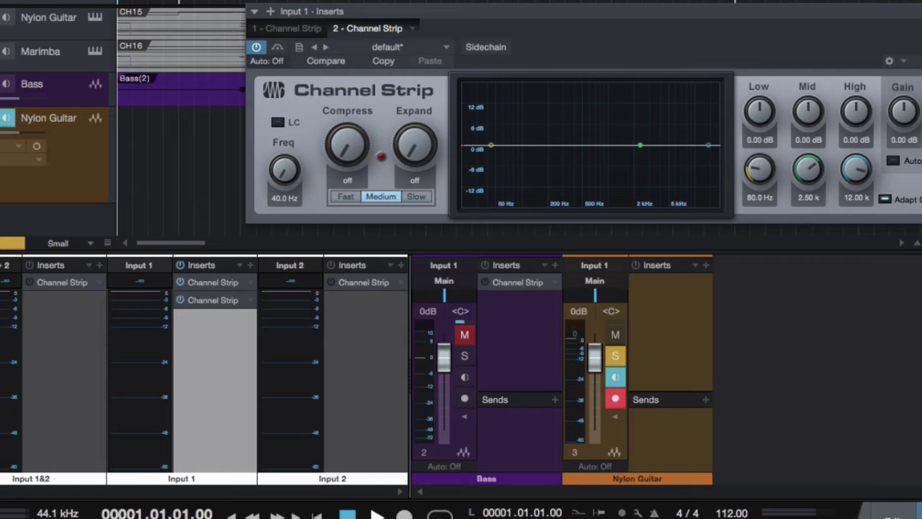
key("space")
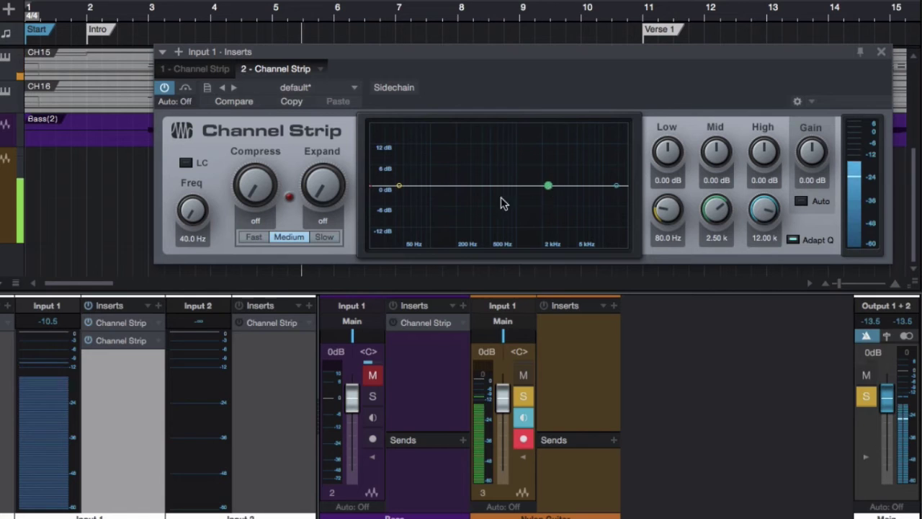
Shape the second EQ's mid band into a 3.42 dB boost at 3.38 kHz.
left_click_drag(549, 186, 547, 128)
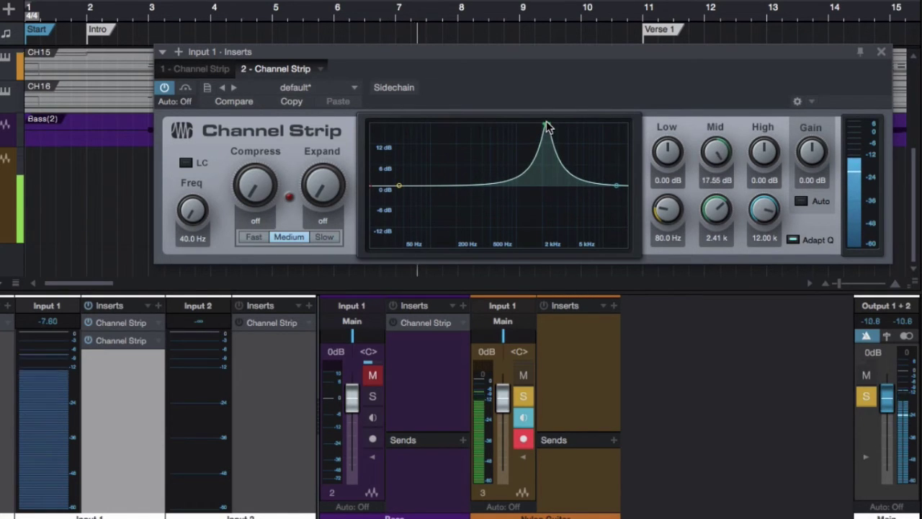
left_click(795, 240)
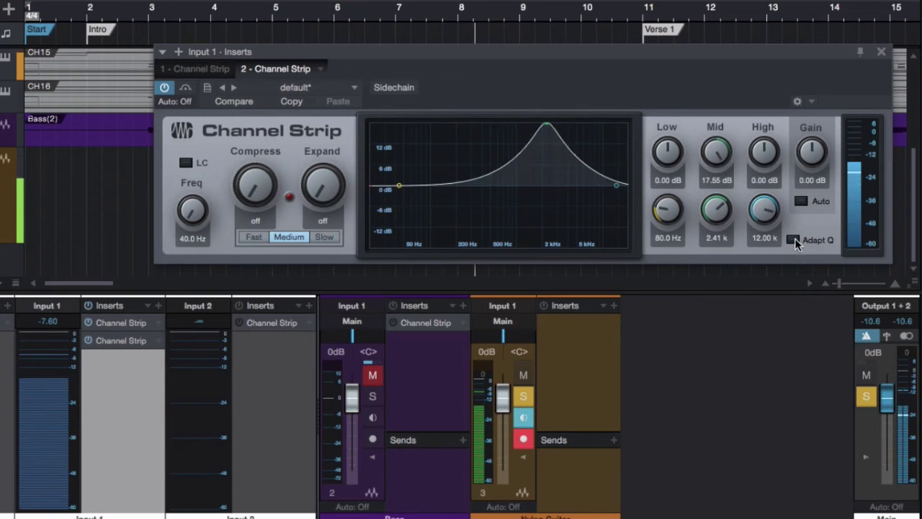
left_click(795, 241)
mouse_move(548, 127)
left_mouse_down()
mouse_move(512, 127)
mouse_move(556, 128)
mouse_move(533, 128)
mouse_move(543, 128)
left_mouse_up()
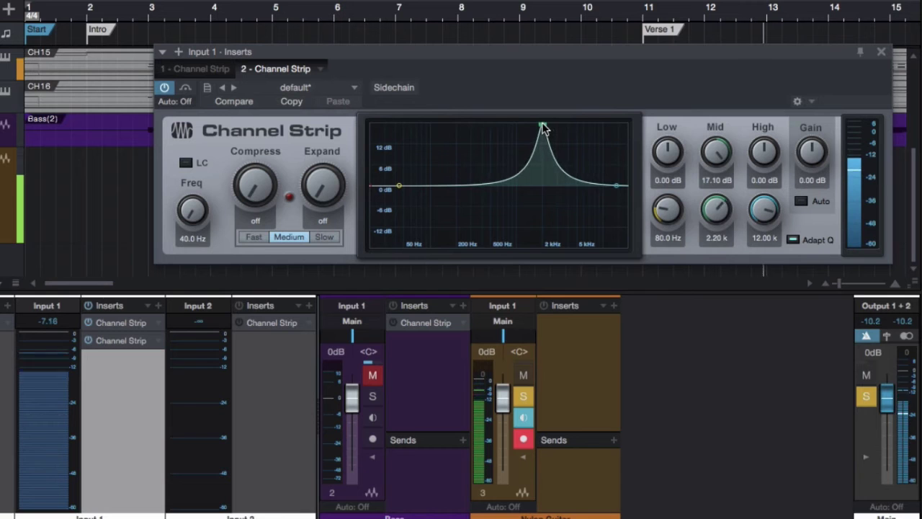
left_click_drag(544, 128, 563, 128)
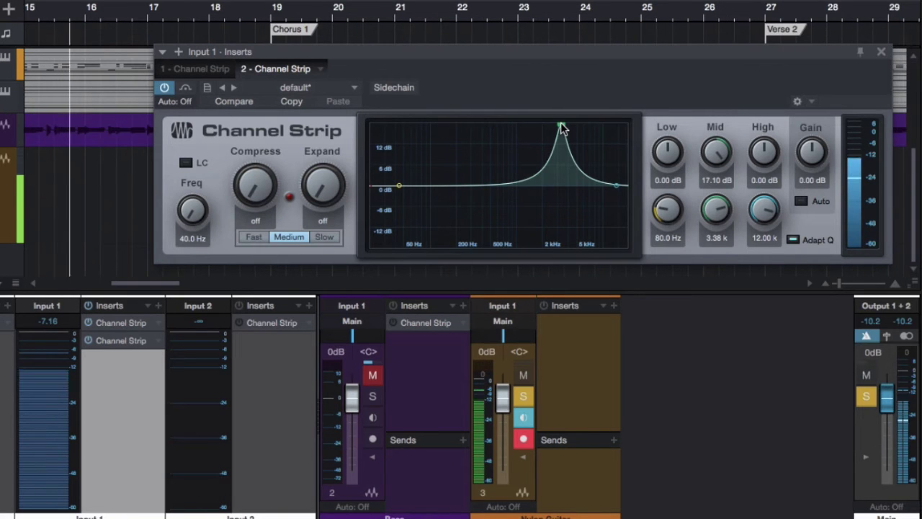
left_click_drag(715, 152, 711, 206)
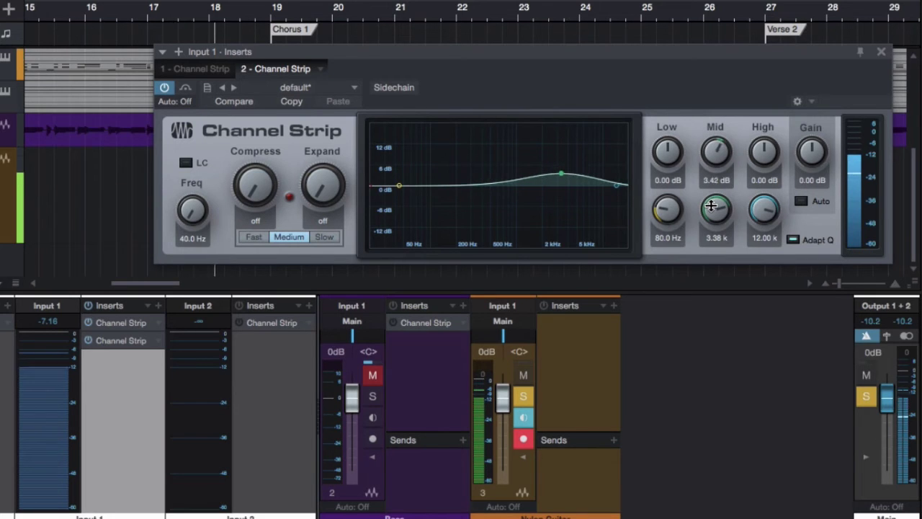
Compare the mid boost with Adapt Q on and off, leaving it on.
left_click(793, 240)
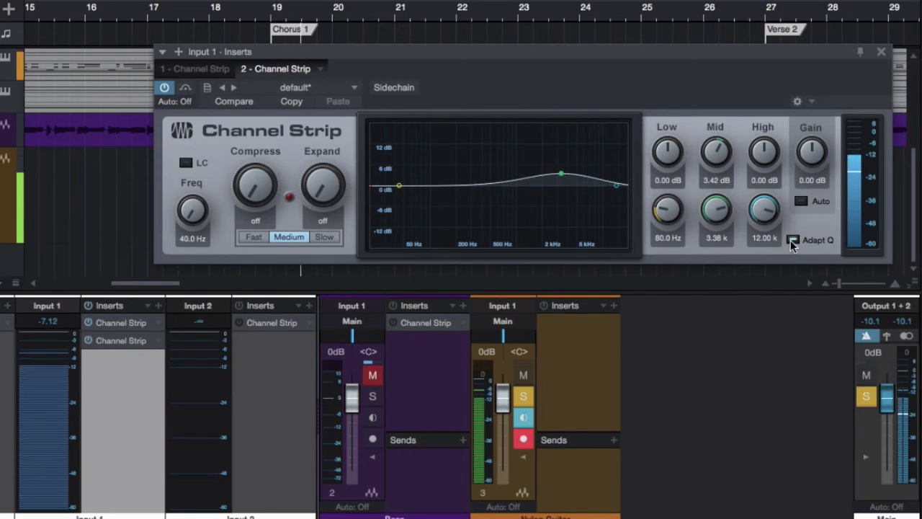
left_click(792, 241)
left_click(793, 240)
left_click(793, 241)
left_click(792, 241)
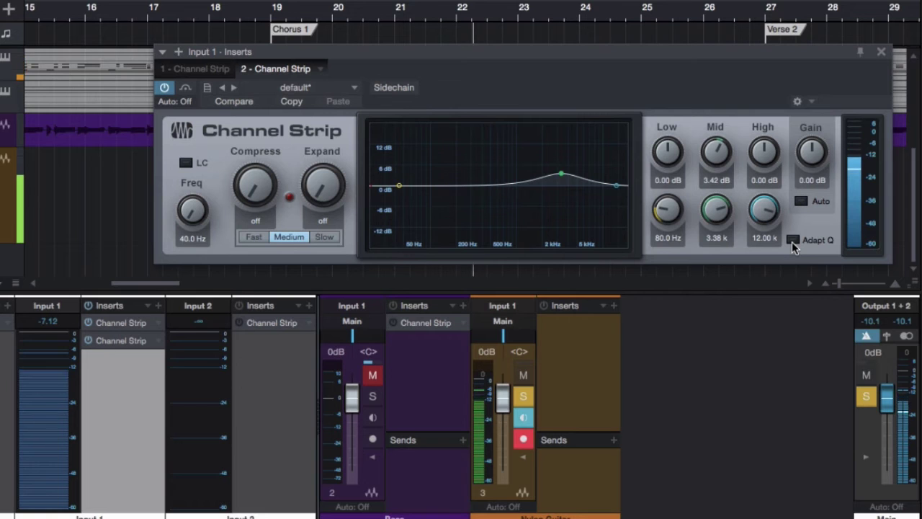
left_click(792, 241)
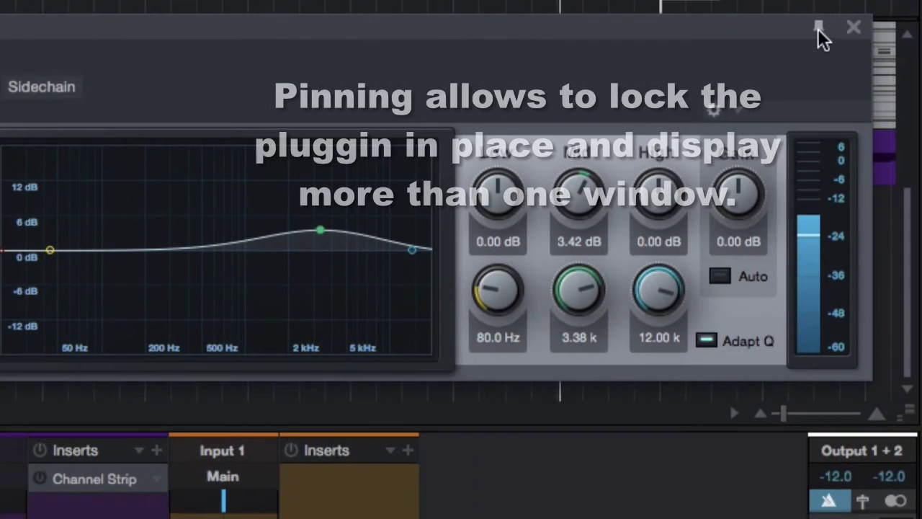
Pin the second Channel Strip editor lower and open the first strip's editor above it.
left_click(860, 52)
left_click_drag(640, 46, 652, 295)
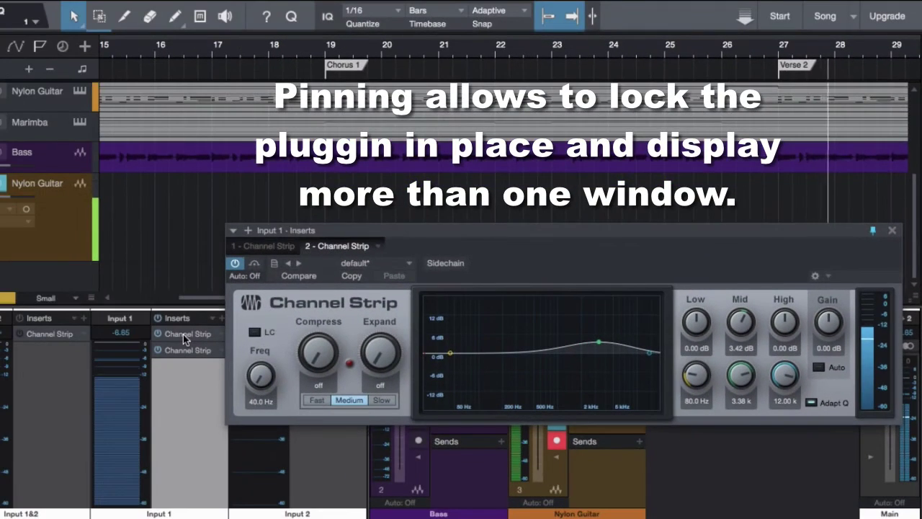
left_click(185, 334)
left_click_drag(576, 85, 583, 21)
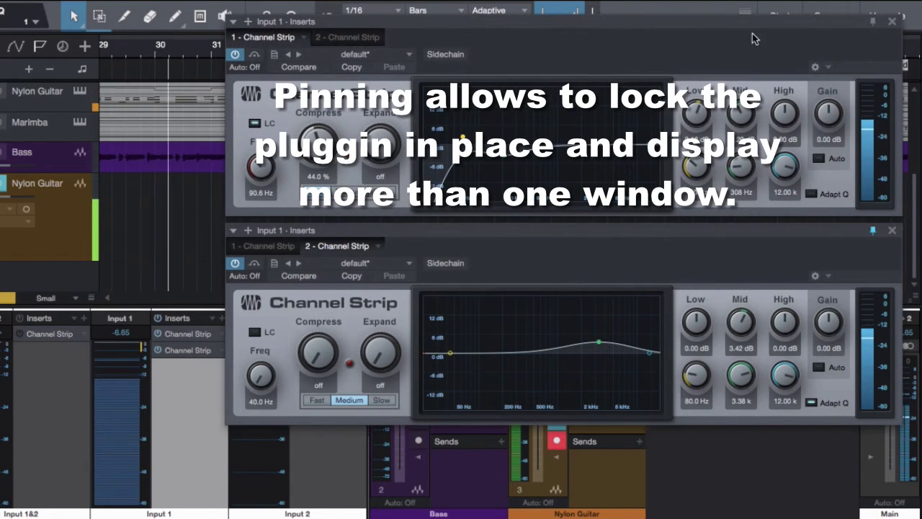
Compare Adapt Q on the first strip, leaving it off, and lower the second strip's 3.38 kHz mid to 2.70 dB.
left_click(811, 194)
left_click(811, 194)
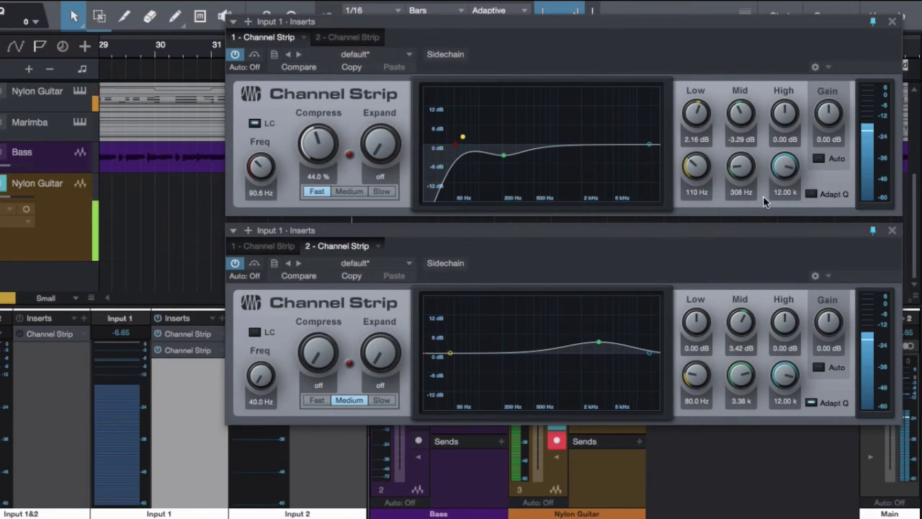
left_click(815, 194)
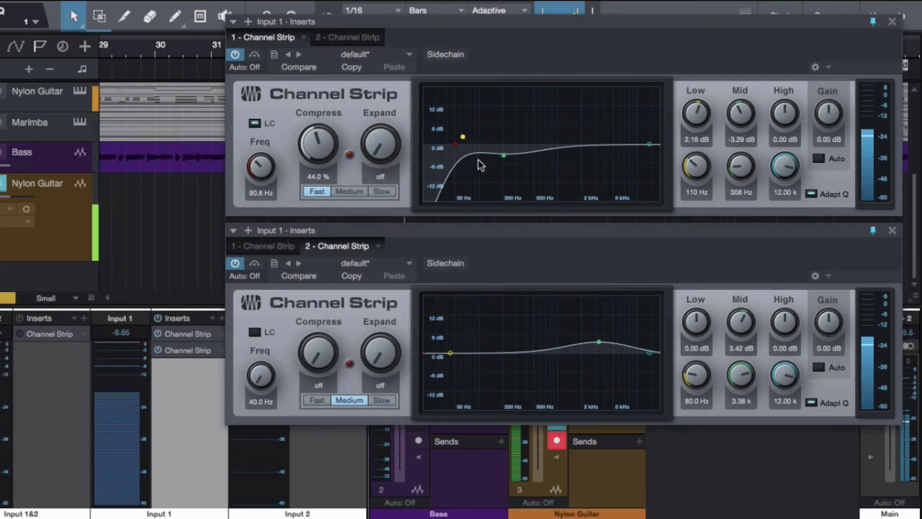
left_click(813, 194)
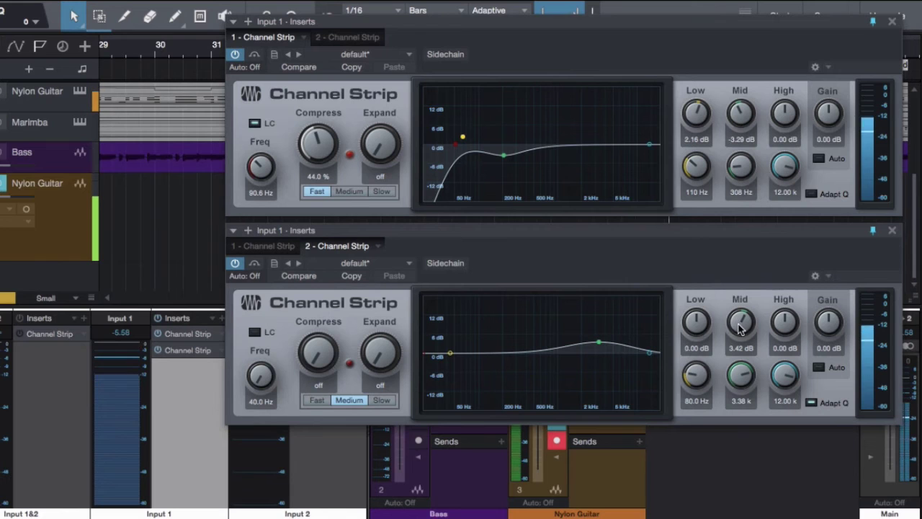
left_click_drag(740, 328, 756, 347)
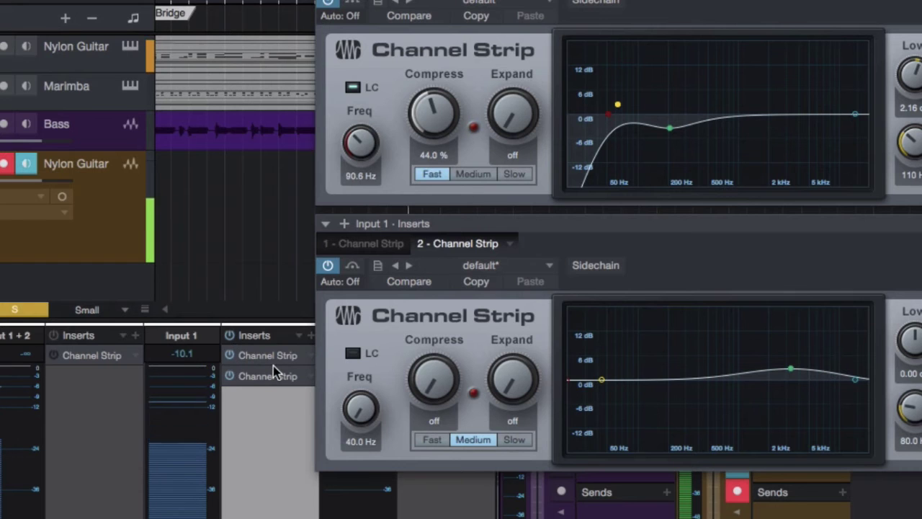
left_click(229, 338)
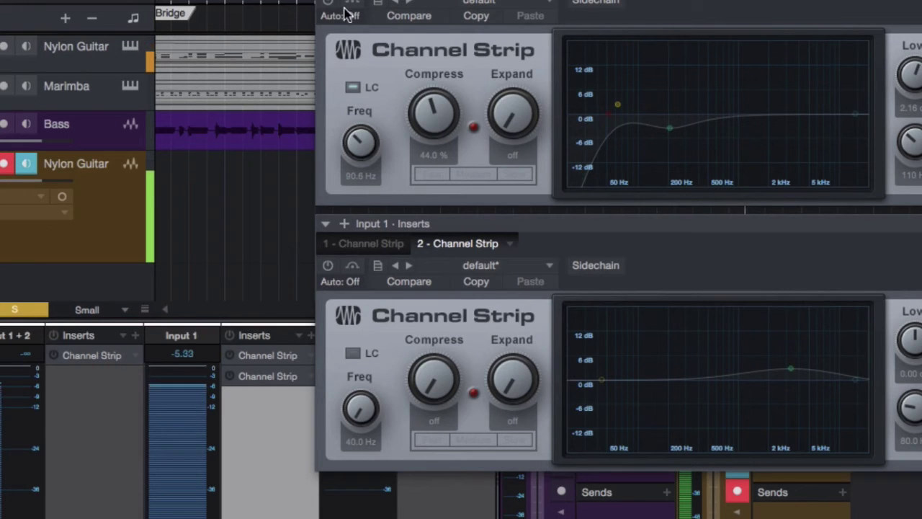
left_click(230, 336)
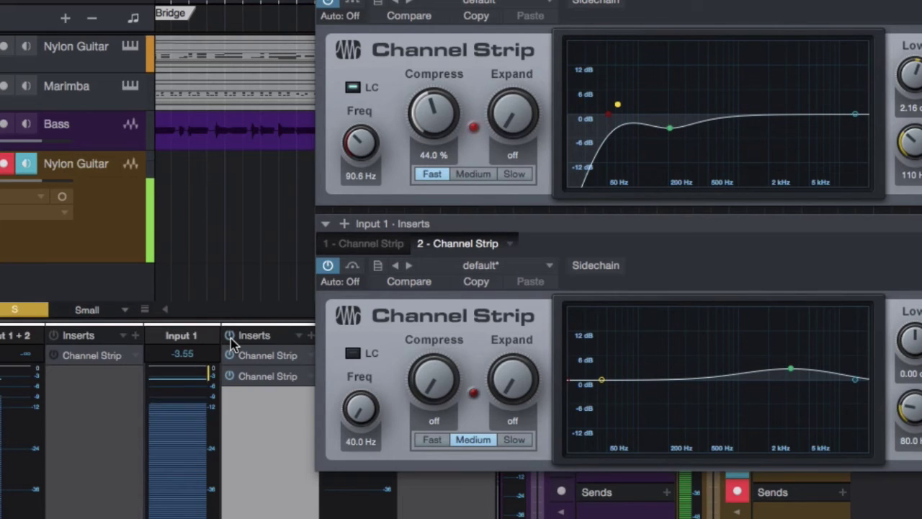
left_click(230, 336)
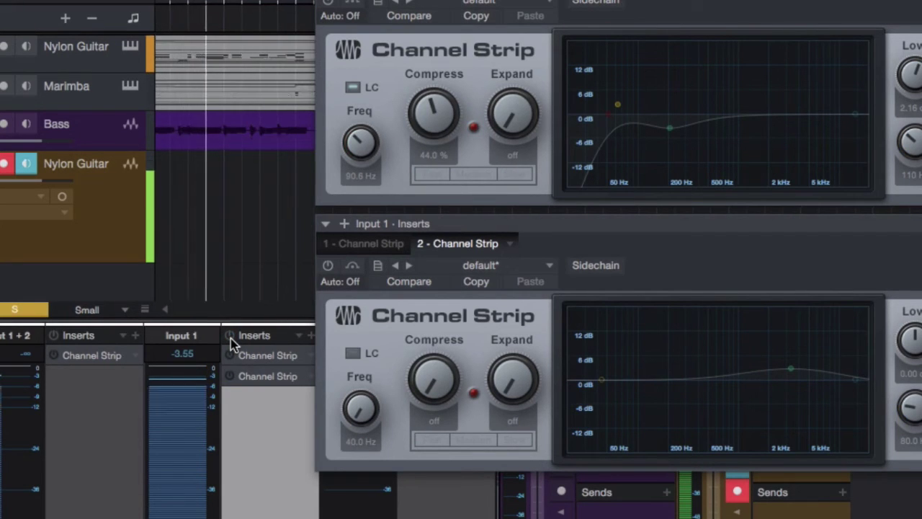
left_click(230, 336)
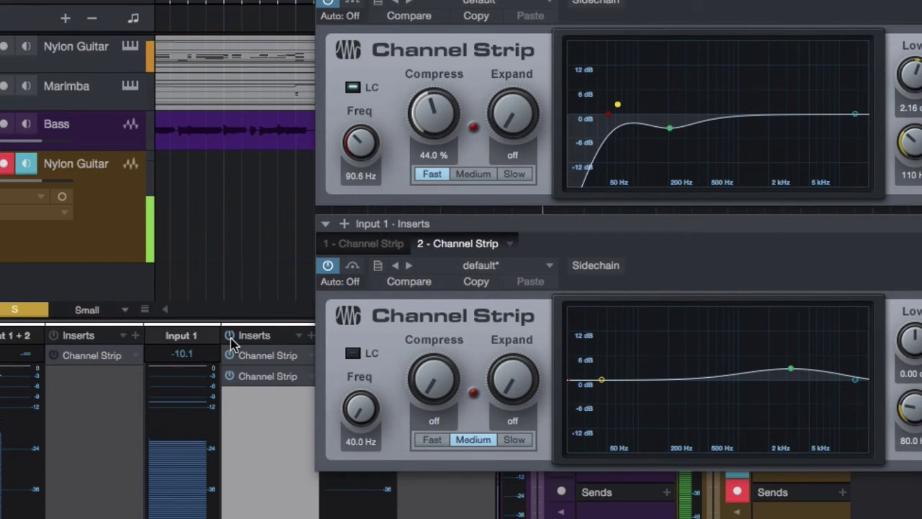
left_click(230, 336)
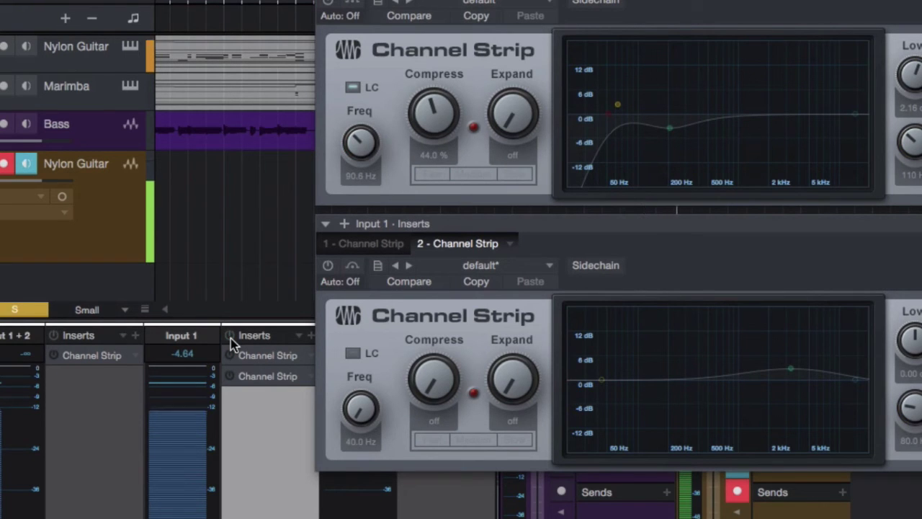
left_click(230, 336)
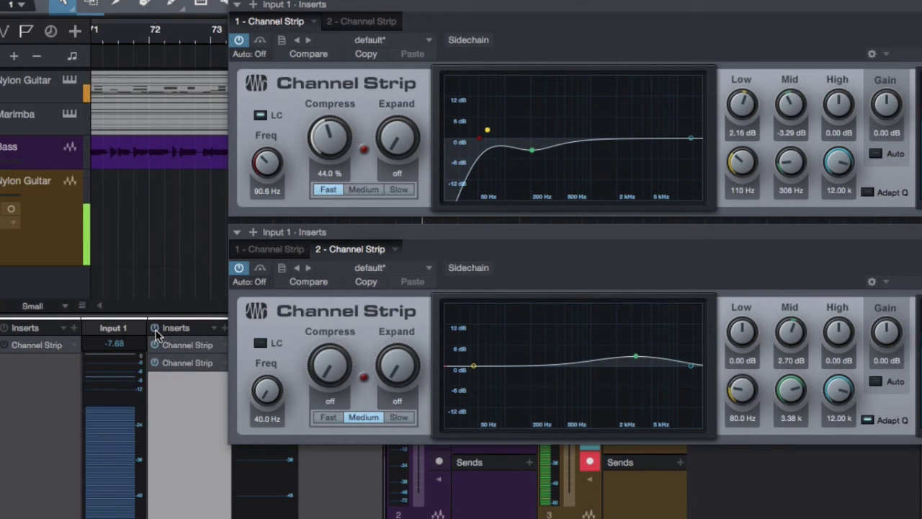
Stop playback to return to bar 1 and record a new Nylon Guitar take.
key("space")
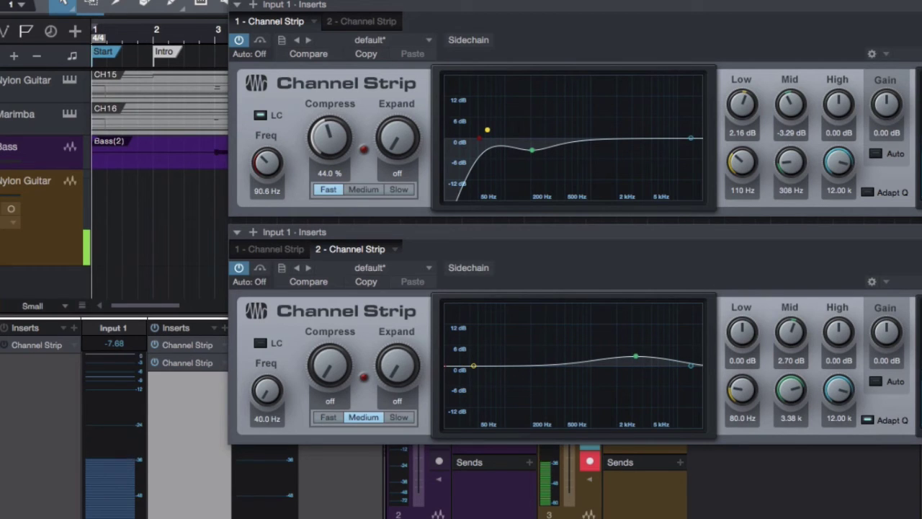
key("KP_Multiply")
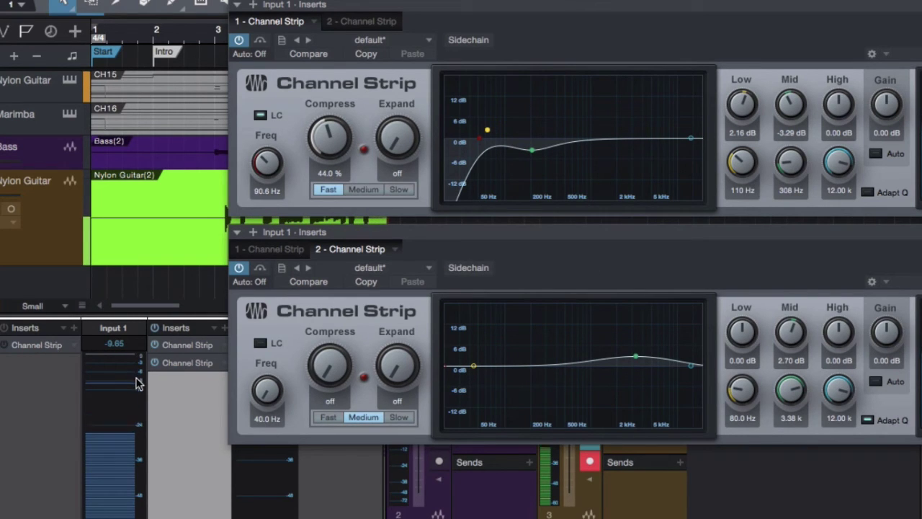
mouse_move(139, 382)
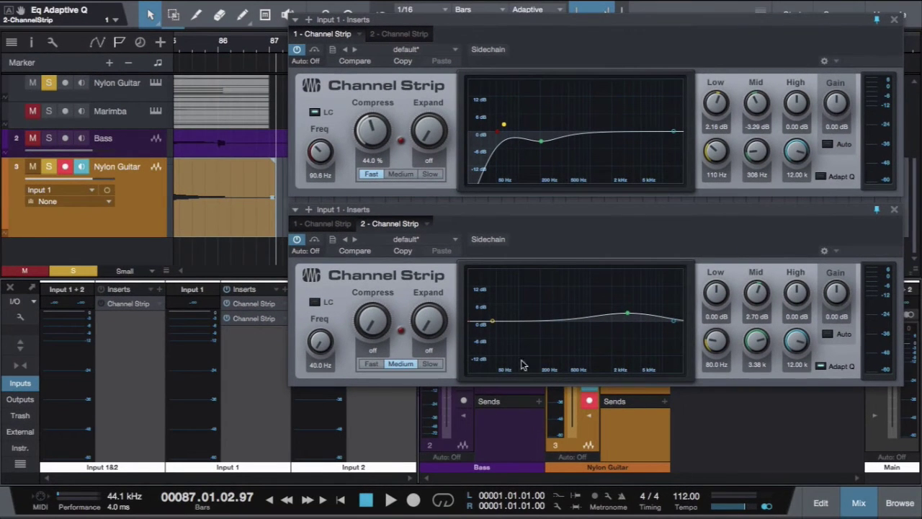
Close both Channel Strip editor windows.
left_click(894, 20)
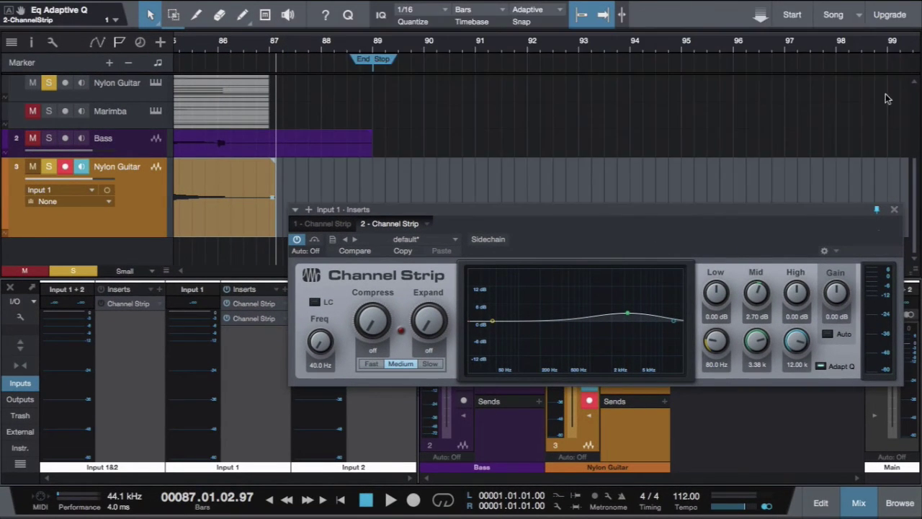
left_click(894, 211)
left_click_drag(577, 273, 233, 278)
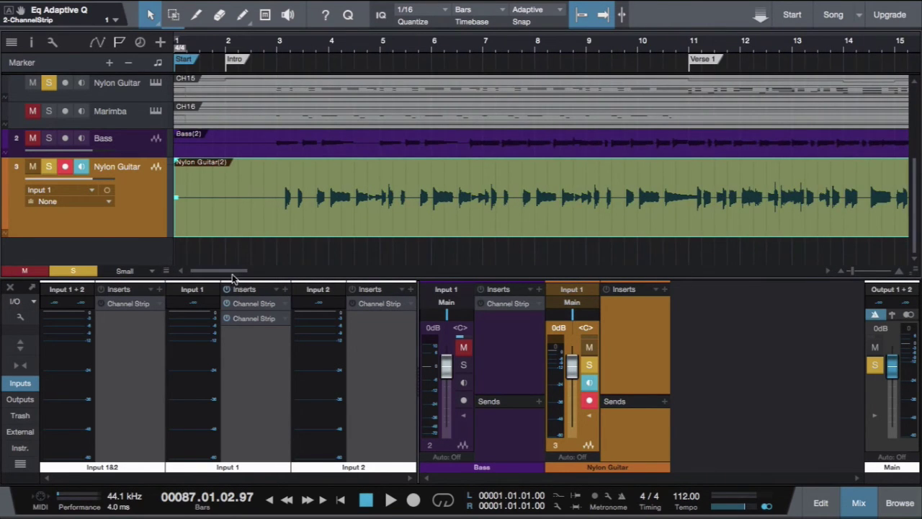
Disarm the Nylon Guitar audio track, mute the MIDI guitar, solo Bass, and play from an early bar.
left_click(66, 167)
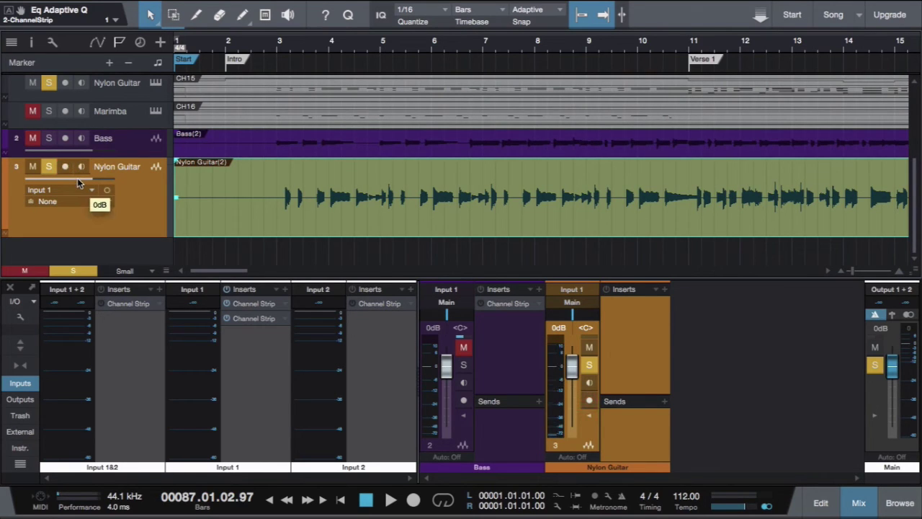
left_click(32, 83)
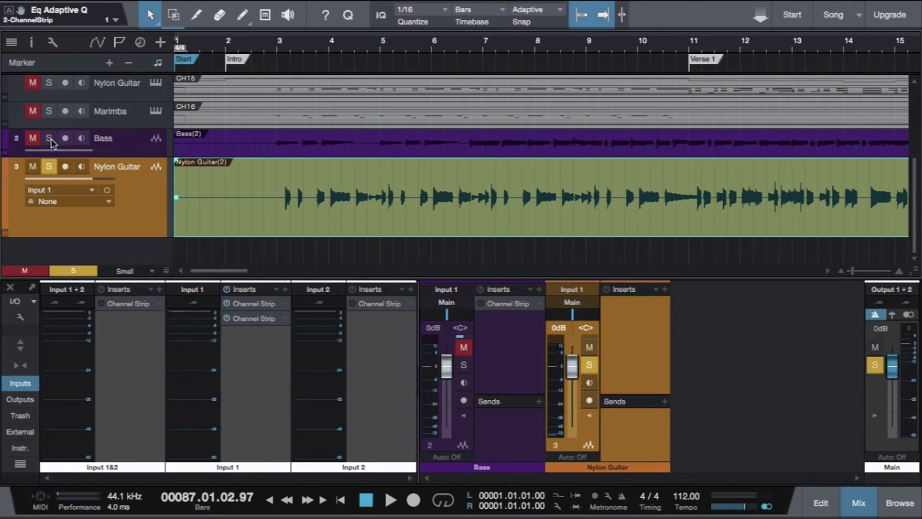
left_click(49, 139)
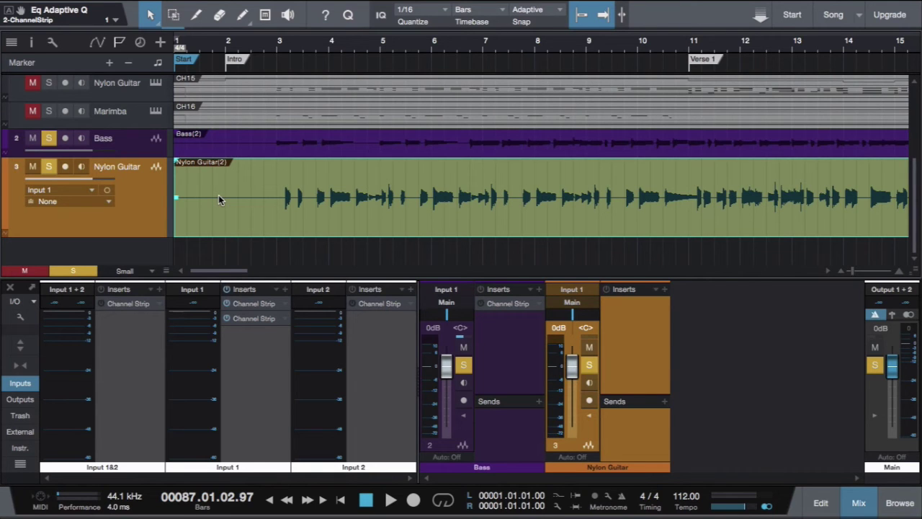
key("space")
left_click(265, 42)
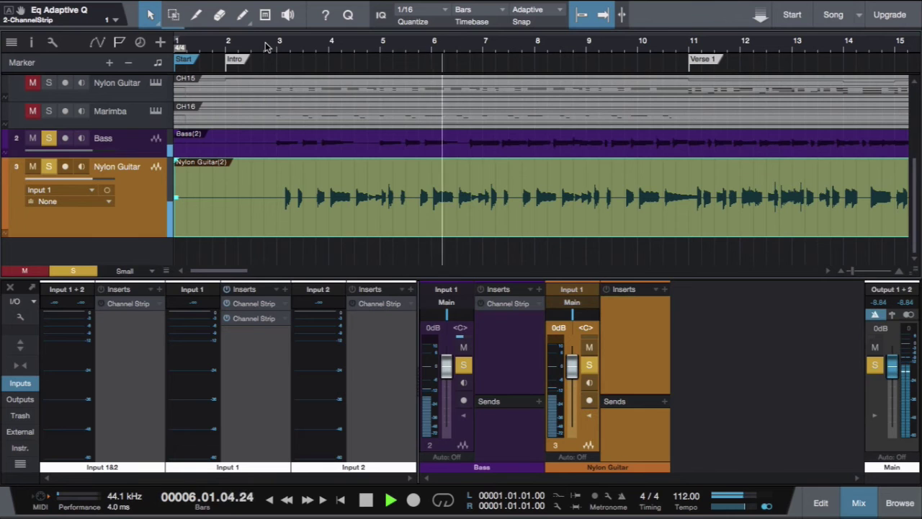
Zoom in near bar 5, nudge the Nylon Guitar(2) event slightly later, and play from bar 2.4.
left_click_drag(425, 45, 430, 92)
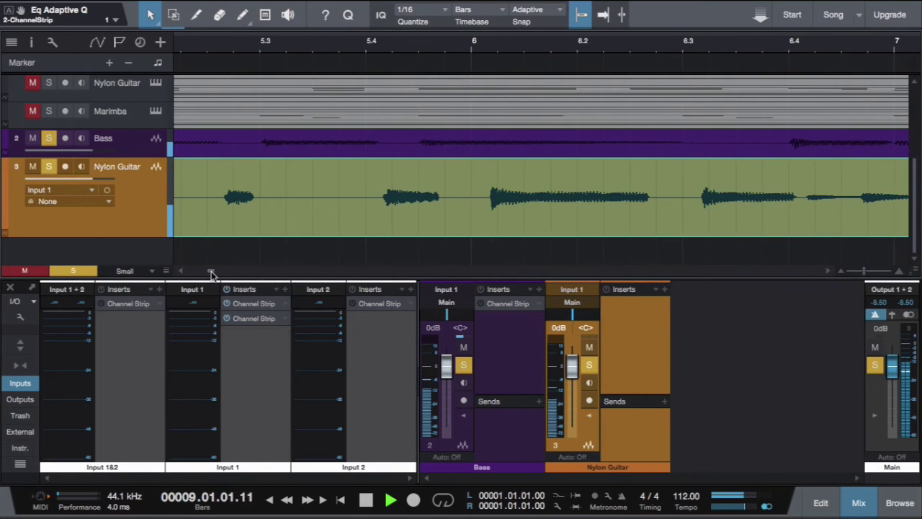
left_click_drag(213, 274, 201, 278)
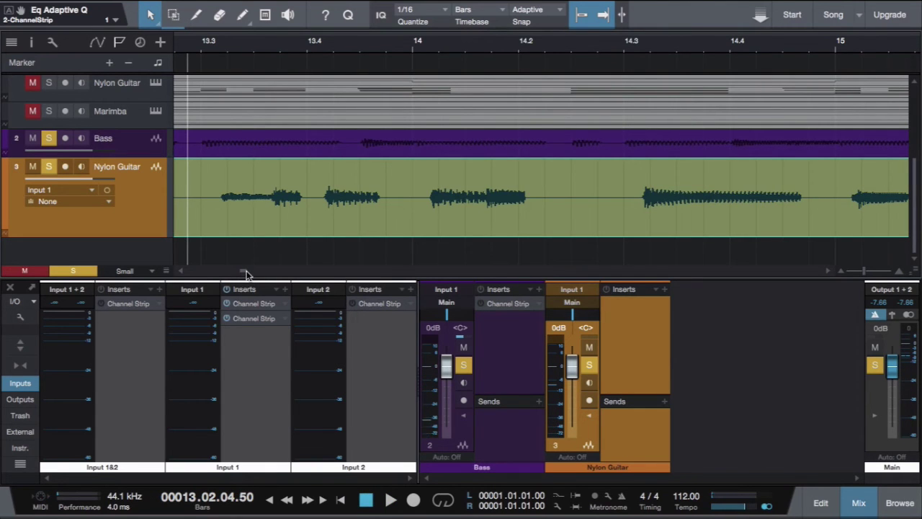
left_click_drag(251, 273, 202, 271)
left_click(321, 208)
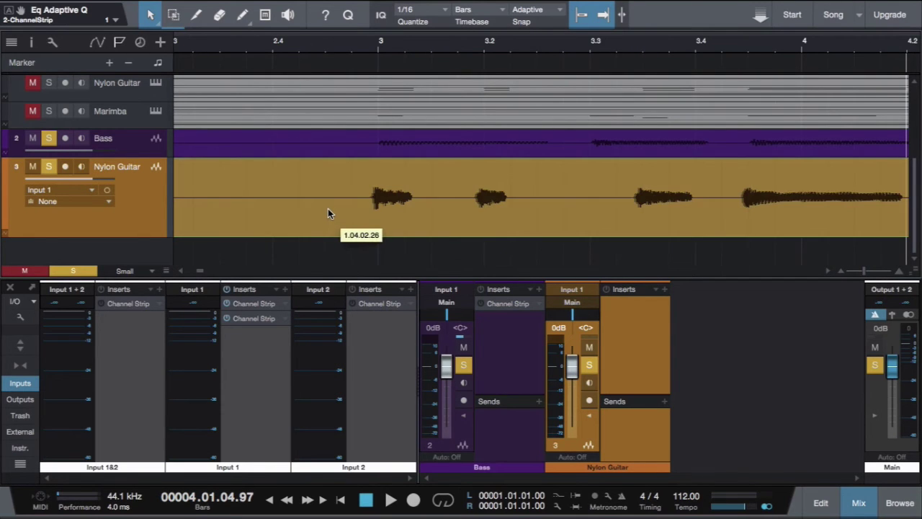
left_click_drag(327, 212, 328, 212)
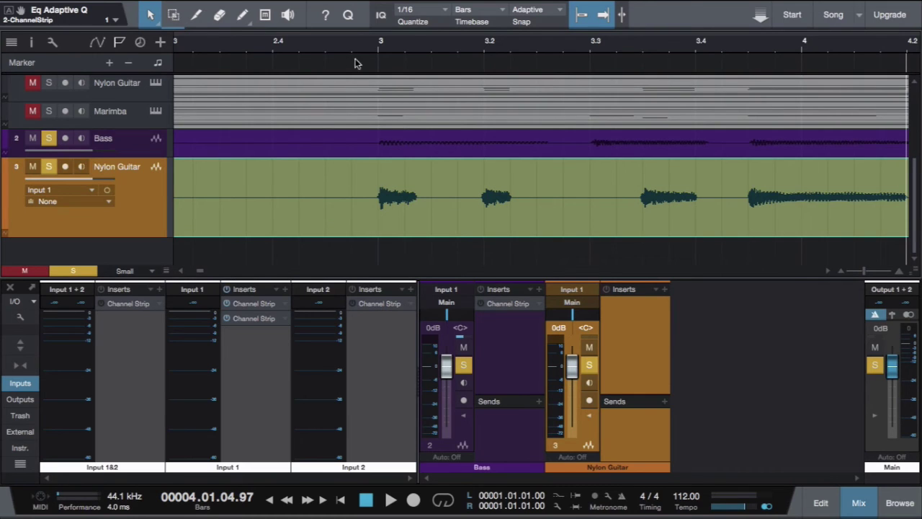
left_click(292, 45)
key("space")
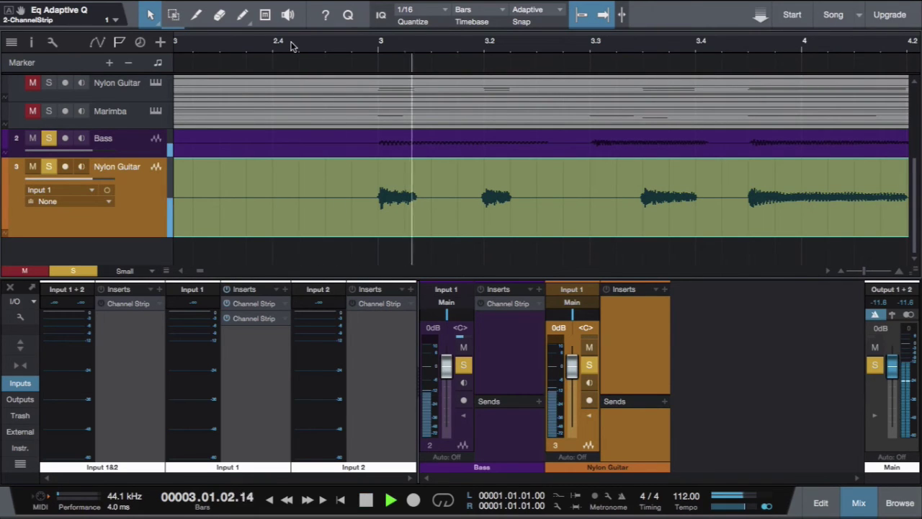